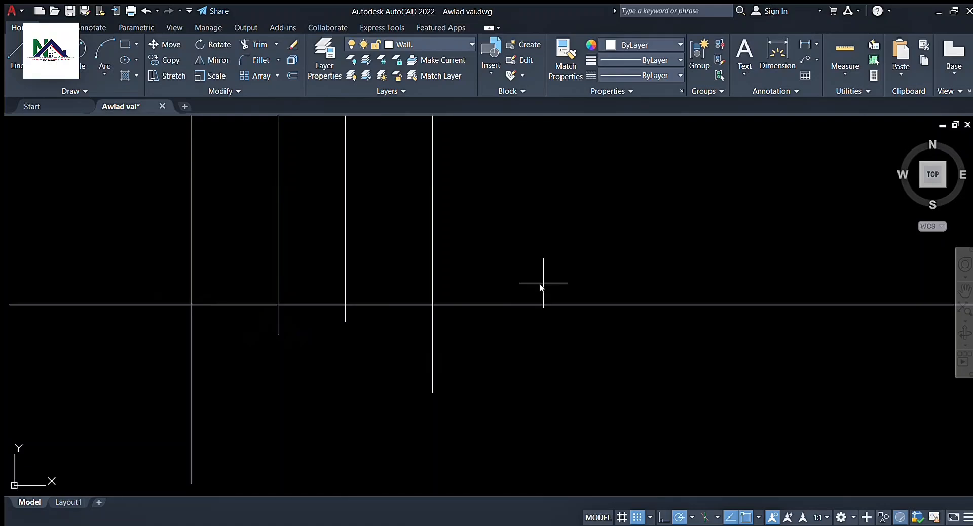
Offset the horizontal line and trim it with the projected wall lines into a rectangle divided into three bays.
left_click(547, 304)
scroll(558, 299, "down", 4)
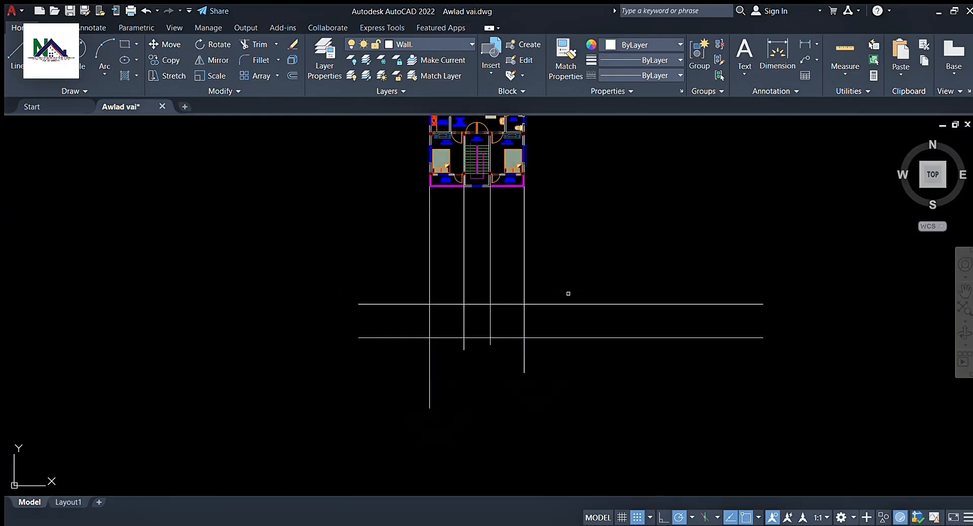
left_click_drag(369, 394, 389, 292)
scroll(443, 353, "up", 4)
left_click_drag(585, 327, 476, 328)
key("Escape")
scroll(527, 351, "down", 4)
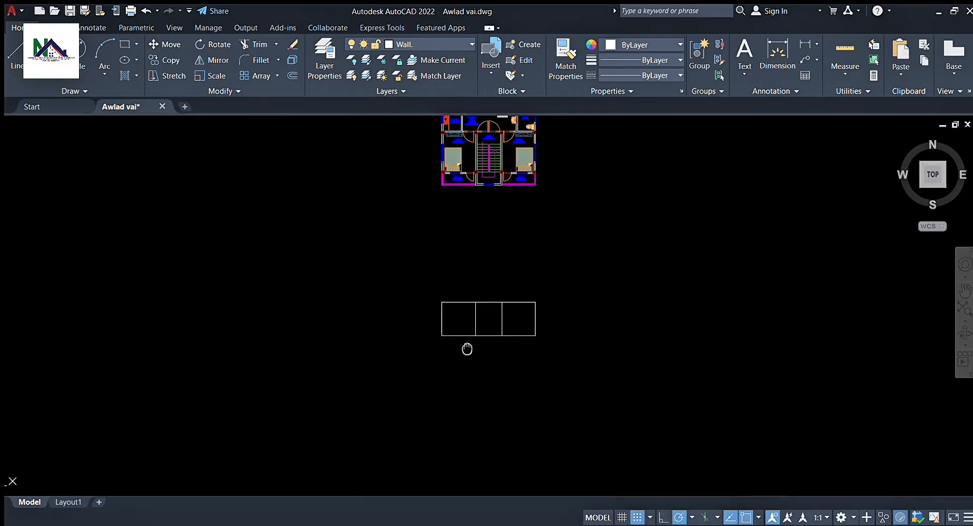
Offset the elevation's bottom line upward within the two outer bays, and downward across the full width for the plinth.
scroll(513, 353, "up", 2)
middle_click_drag(532, 323, 582, 300)
scroll(507, 294, "up", 2)
scroll(487, 300, "down", 1)
middle_click_drag(486, 299, 506, 353)
scroll(496, 374, "up", 2)
scroll(492, 382, "down", 1)
scroll(507, 312, "down", 1)
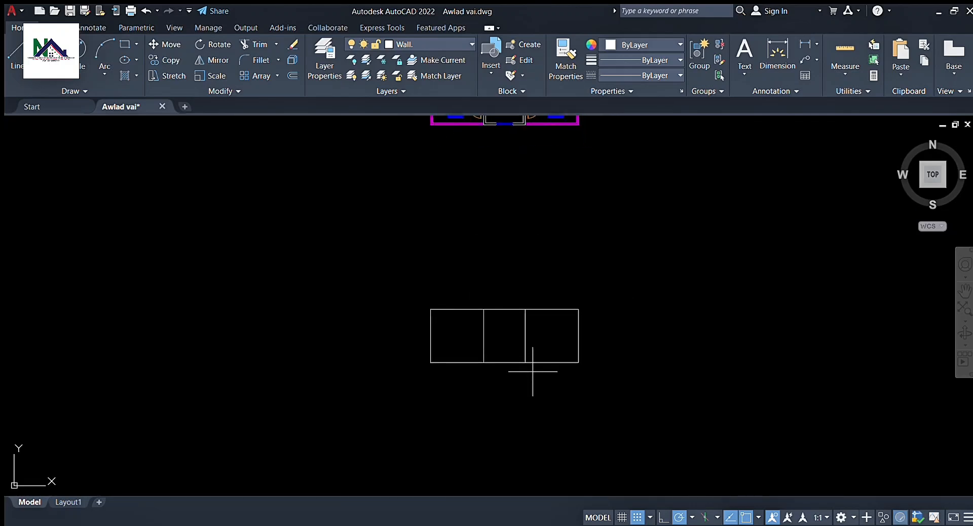
scroll(533, 372, "up", 4)
left_click(541, 354)
middle_click_drag(547, 392, 548, 342)
left_click(548, 342)
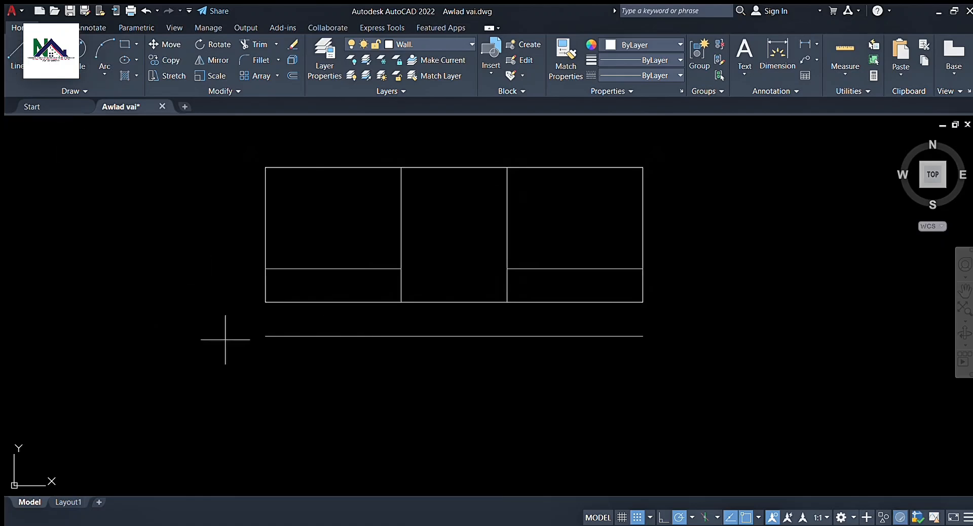
Draw closing lines around both ends of the plinth with a short overhang beyond the outer walls.
scroll(239, 312, "up", 2)
scroll(456, 380, "down", 2)
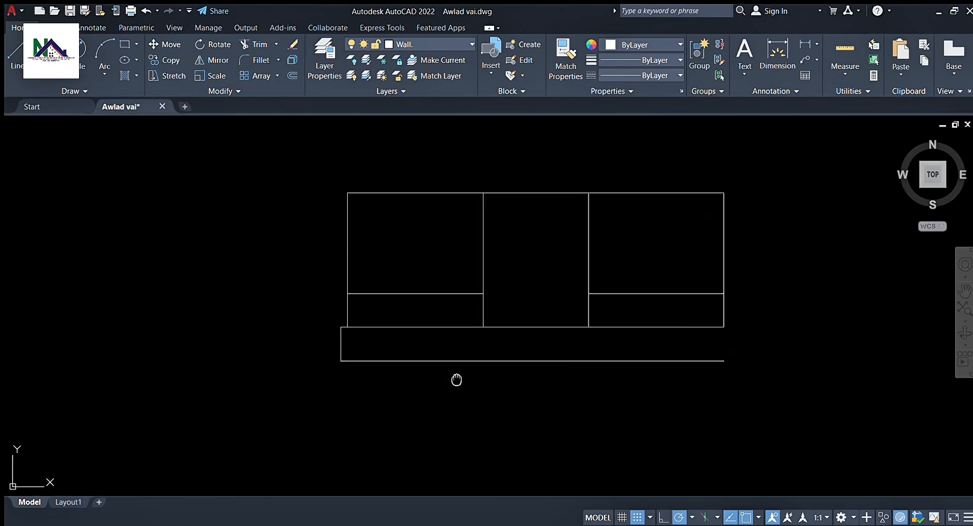
scroll(554, 317, "up", 2)
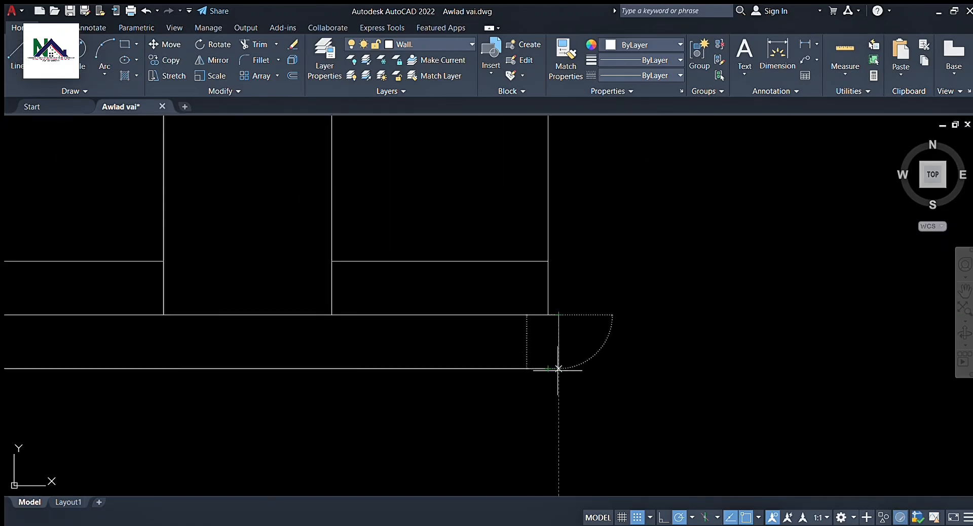
Stretch the two inner wall lines down to the plinth's base and trim the plinth's upper line between them.
scroll(559, 368, "down", 3)
scroll(495, 304, "up", 4)
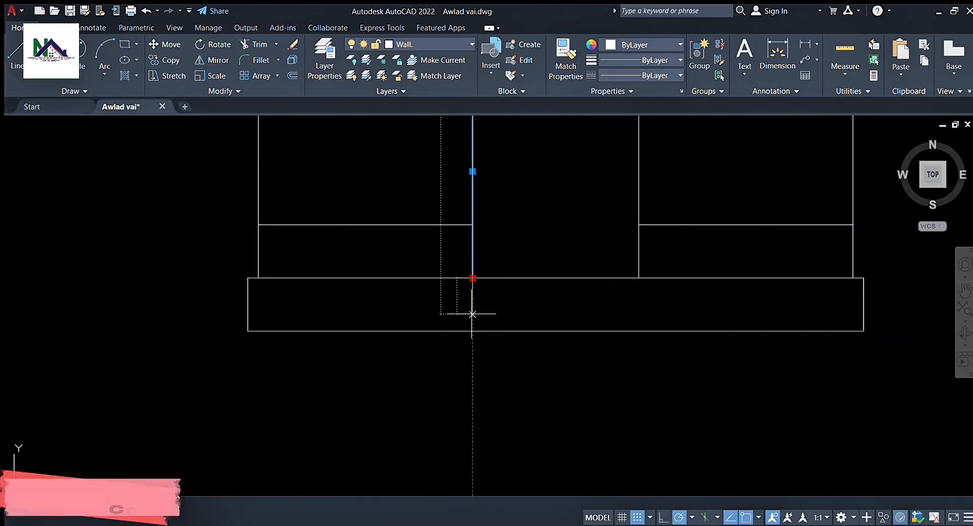
left_click(639, 317)
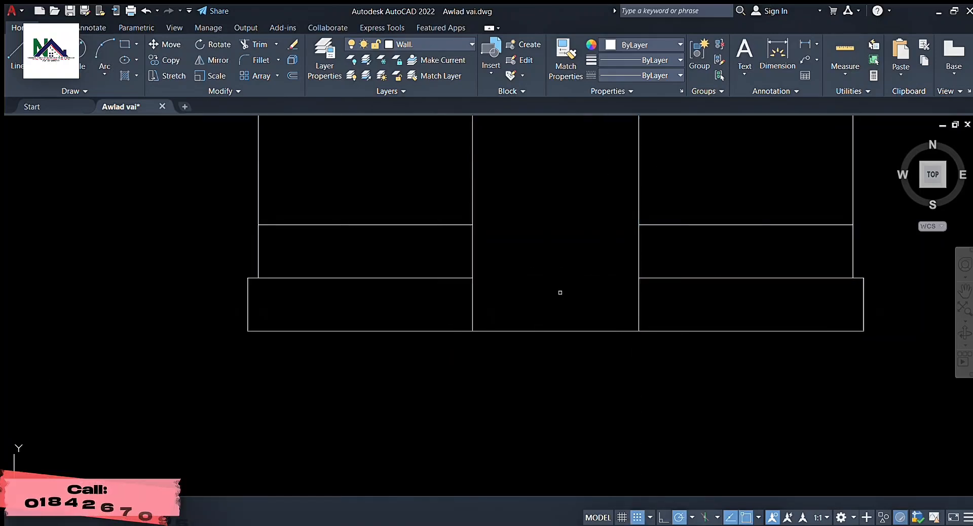
Add a horizontal line partway down the elevation and trim it to span only the middle bay.
scroll(560, 293, "down", 3)
scroll(456, 396, "up", 3)
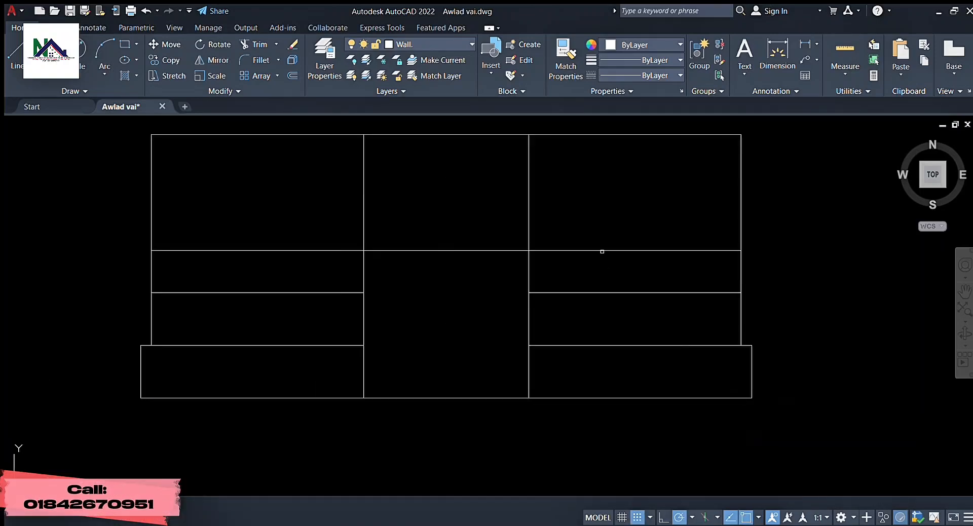
scroll(558, 330, "down", 5)
scroll(543, 400, "up", 3)
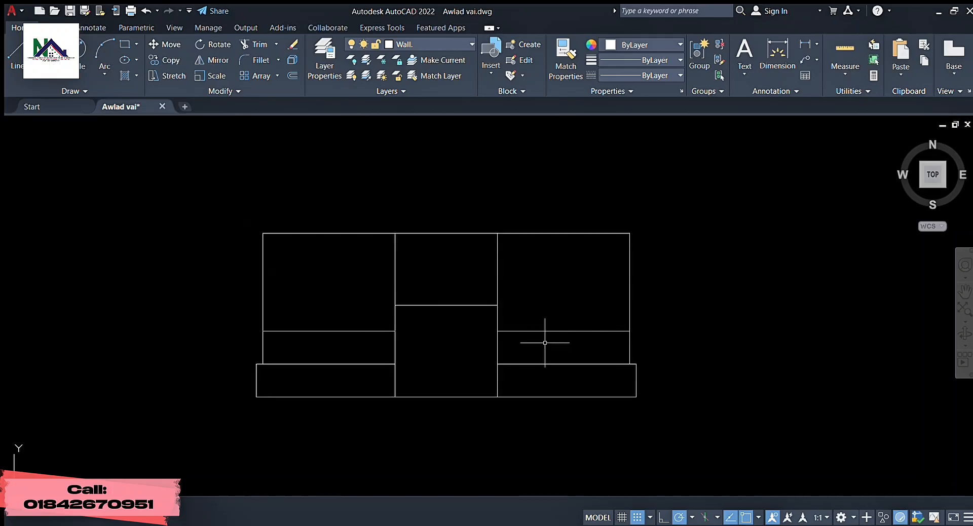
Erase the low horizontal lines in the two outer bays, just above the plinth.
scroll(599, 325, "down", 4)
scroll(538, 336, "up", 6)
scroll(632, 319, "down", 6)
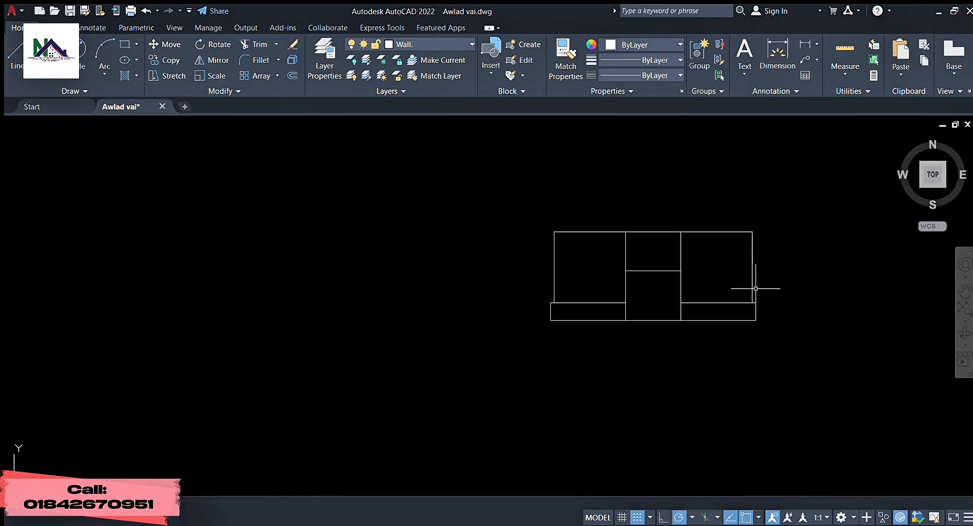
Copy the ready-made balcony panel with window, door and horizontal rails onto the plinth in the right bay, aligned at its lower inner corner.
scroll(768, 302, "up", 2)
scroll(729, 342, "up", 5)
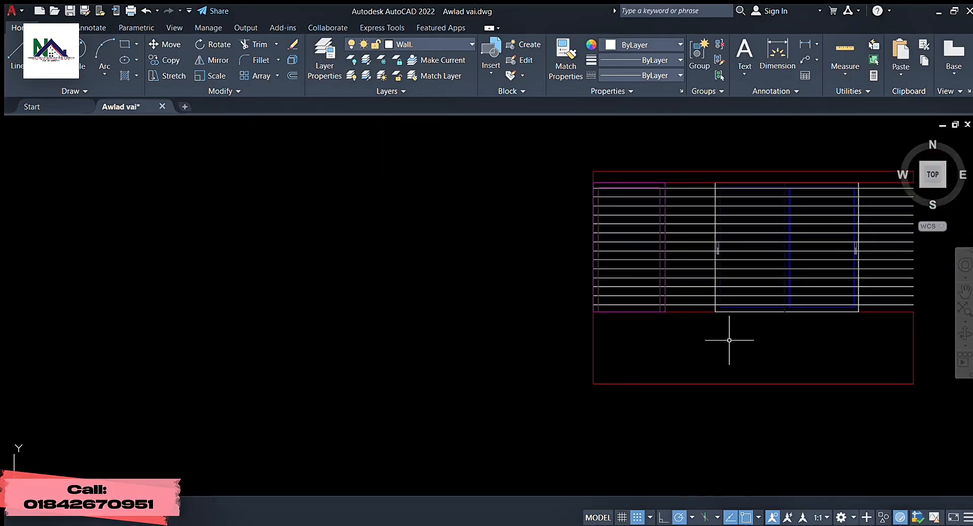
scroll(729, 340, "down", 4)
key("ctrl+a")
type("co")
key("Return")
left_click(636, 350)
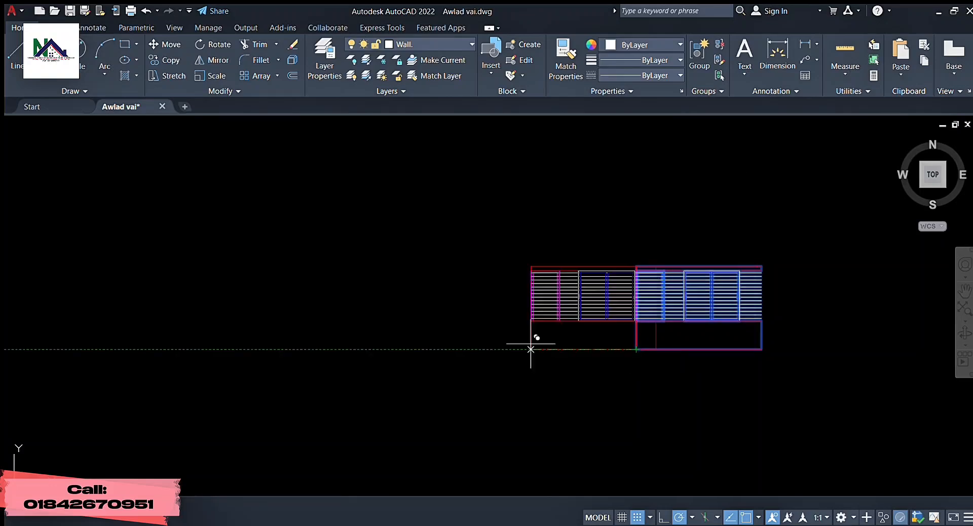
scroll(532, 348, "down", 5)
scroll(284, 343, "up", 7)
left_click(355, 298)
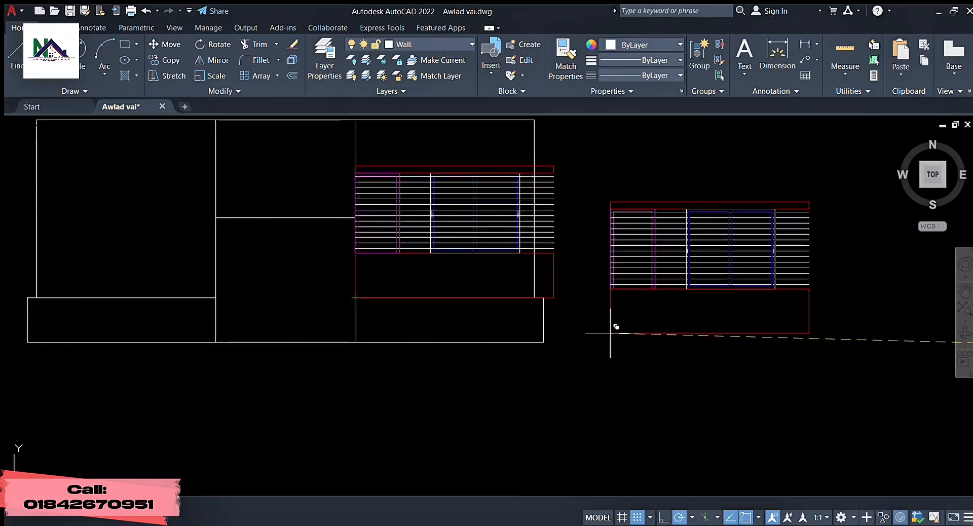
key("Escape")
Shorten the copied panel's red upper band and lower parapet to end at the right bay's outer wall line.
scroll(613, 338, "down", 3)
scroll(628, 282, "up", 8)
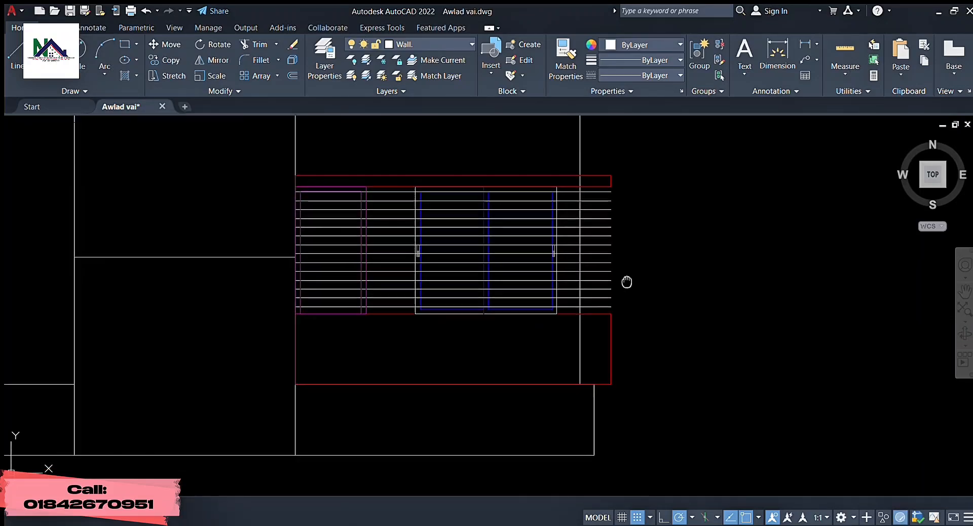
left_click(671, 221)
key("Escape")
scroll(706, 206, "down", 3)
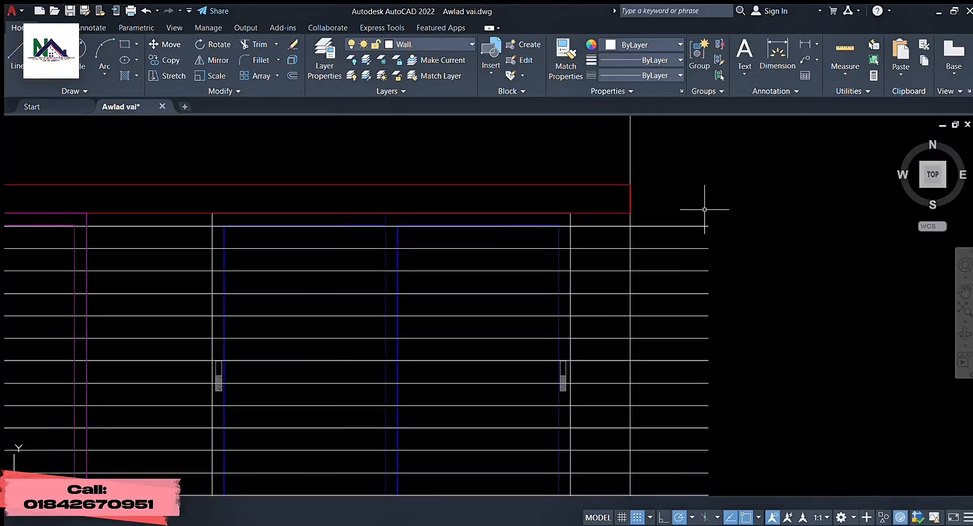
scroll(691, 295, "up", 4)
left_click(702, 296)
key("Escape")
scroll(655, 297, "down", 3)
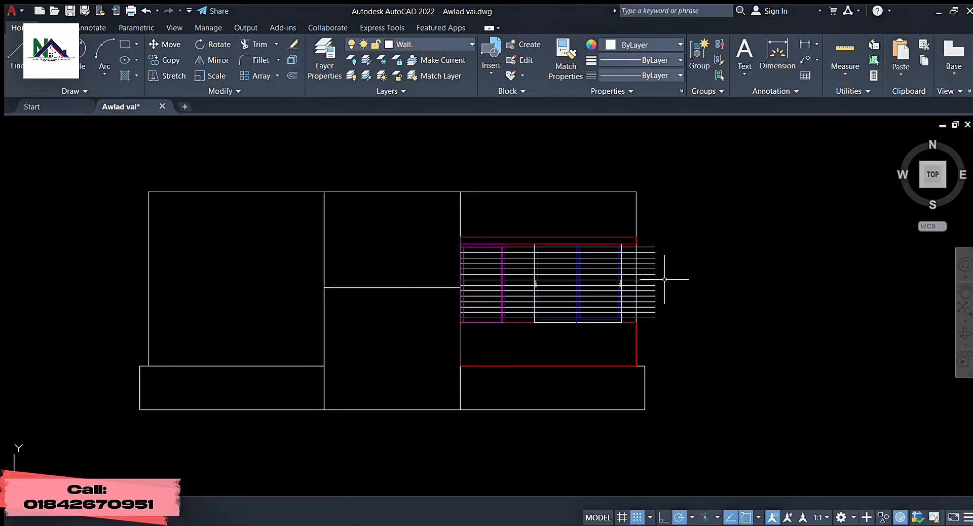
Stretch the right edge of the panel's horizontal-line hatch back to the bay's outer wall line.
scroll(673, 272, "down", 3)
scroll(584, 370, "up", 4)
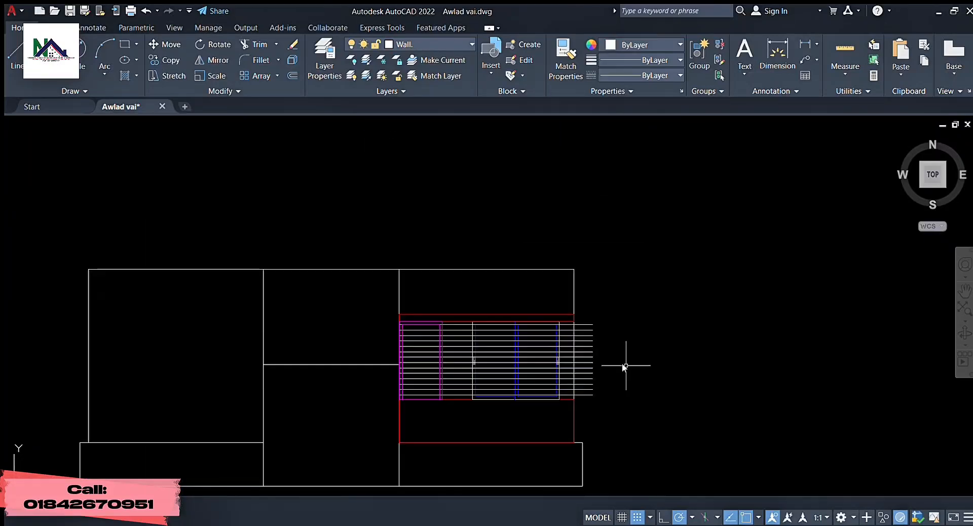
left_click(591, 327)
scroll(628, 348, "up", 5)
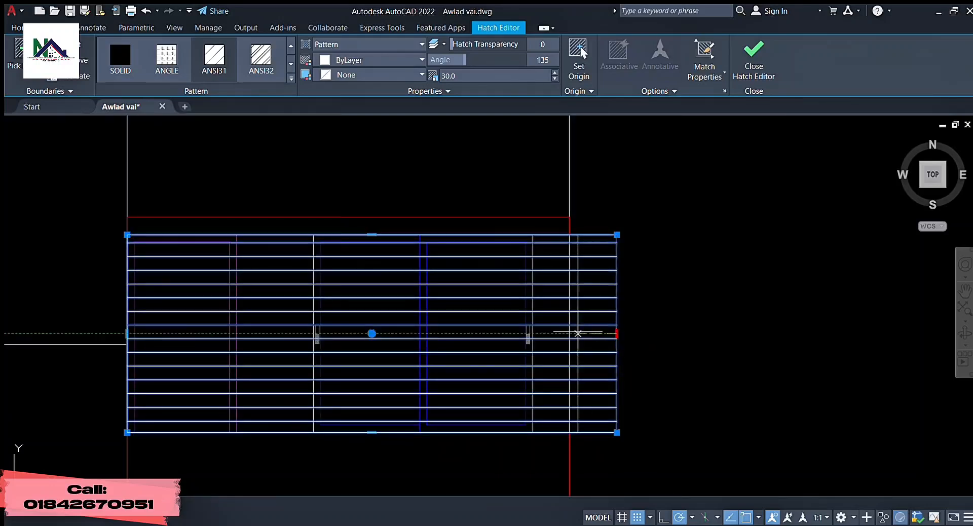
key("Escape")
Copy the fitted balcony panel from the right bay to the empty area left of the elevation.
scroll(724, 394, "down", 8)
scroll(643, 282, "up", 3)
left_click_drag(642, 282, 521, 392)
key("ctrl+c")
key("ctrl+v")
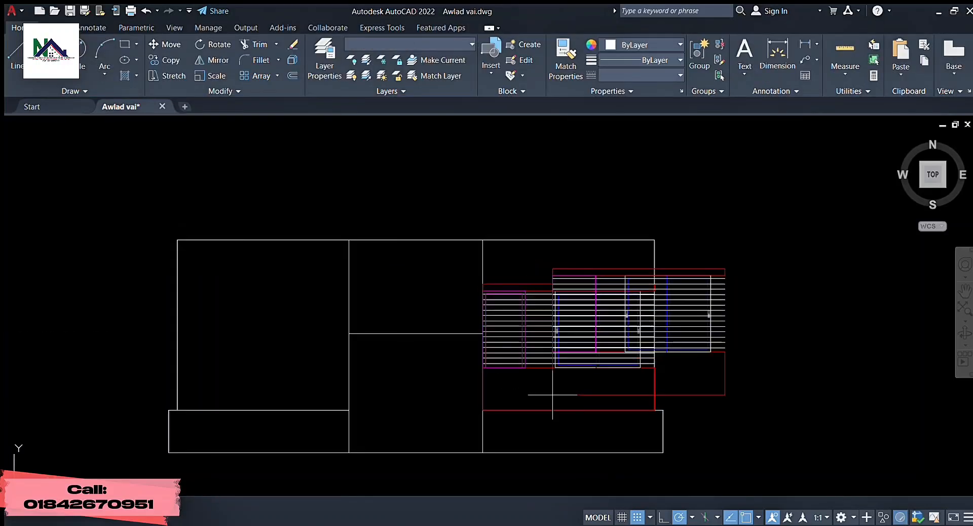
scroll(527, 360, "down", 3)
left_click(265, 344)
Mirror the spare balcony panel about its left vertical edge, keeping the source objects.
left_click(391, 258)
left_click(195, 391)
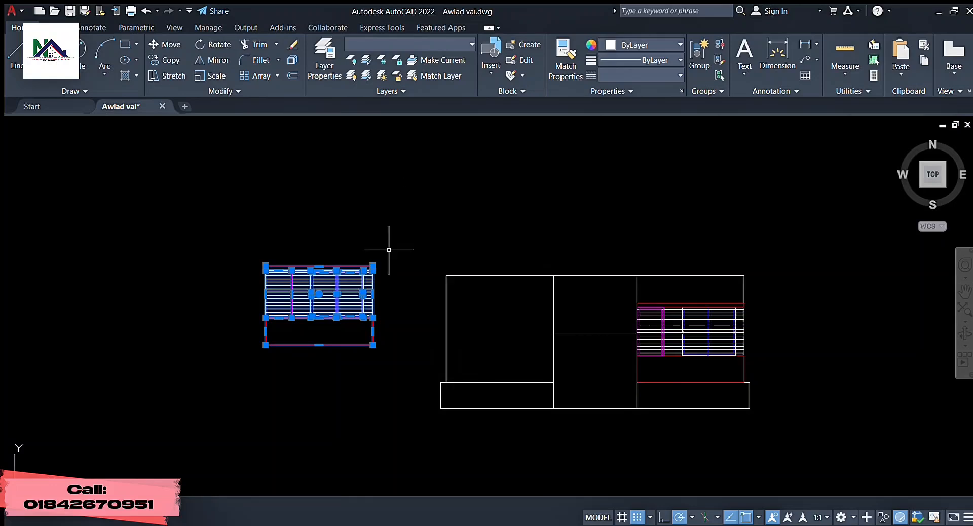
left_click(265, 346)
left_click(264, 410)
key("Return")
Delete the unmirrored spare panel, leaving the mirrored copy in place.
left_click(391, 244)
left_click(303, 376)
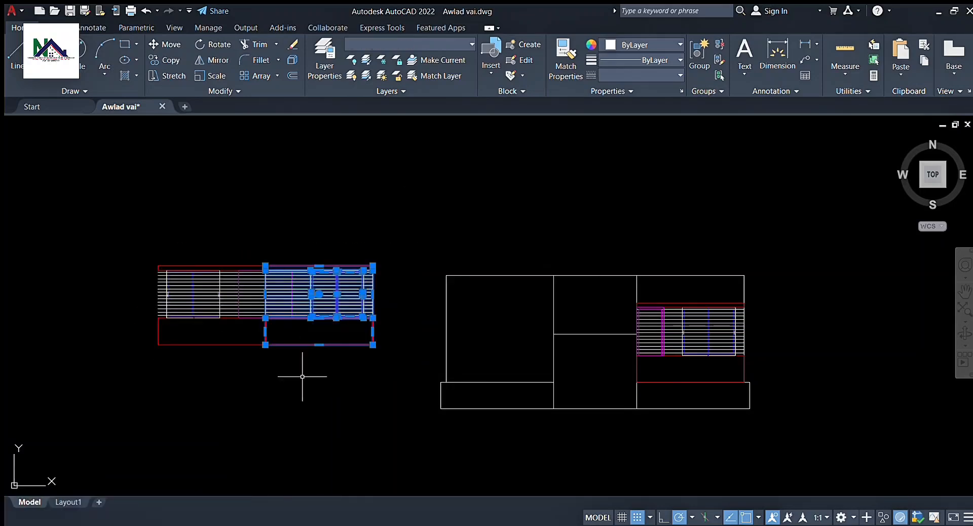
key("Delete")
left_click(298, 257)
left_click(262, 336)
key("Delete")
Move the mirrored balcony panel into the left bay by its lower right corner, resting on the plinth.
middle_click_drag(272, 337, 302, 318)
left_click(347, 235)
left_click(152, 416)
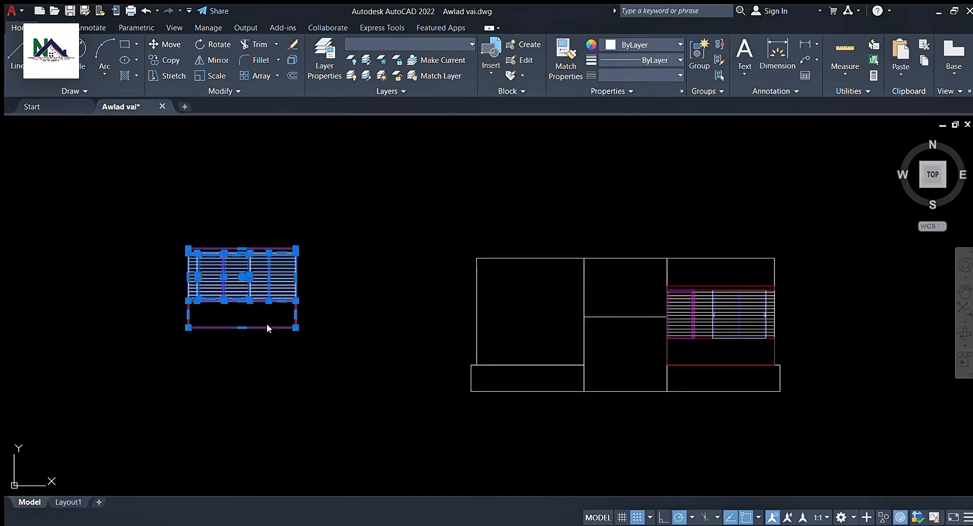
key("m")
key("Return")
left_click(296, 327)
scroll(538, 359, "up", 2)
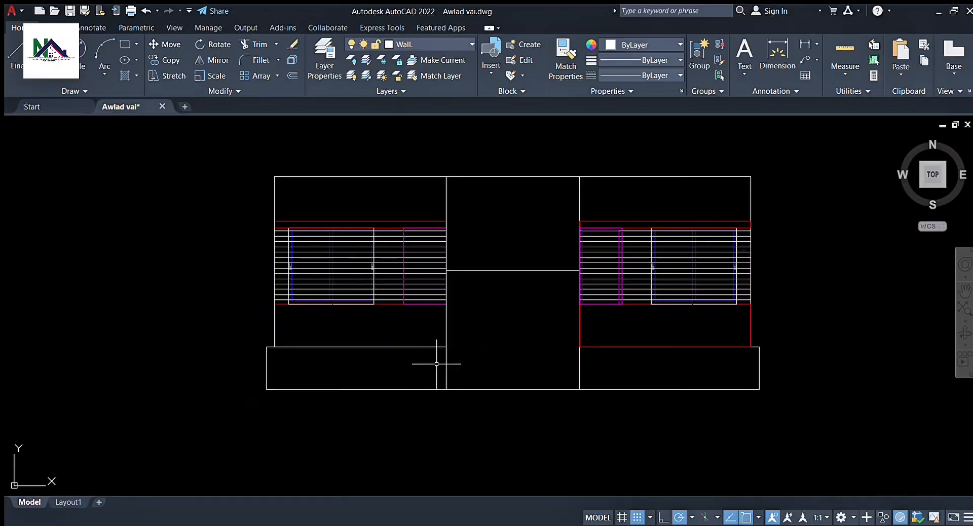
Copy the whole floor above the plinth upward onto its own top edge to create a second storey.
scroll(473, 317, "down", 2)
scroll(503, 228, "up", 2)
scroll(745, 272, "down", 2)
middle_click_drag(745, 272, 736, 290)
left_click(765, 204)
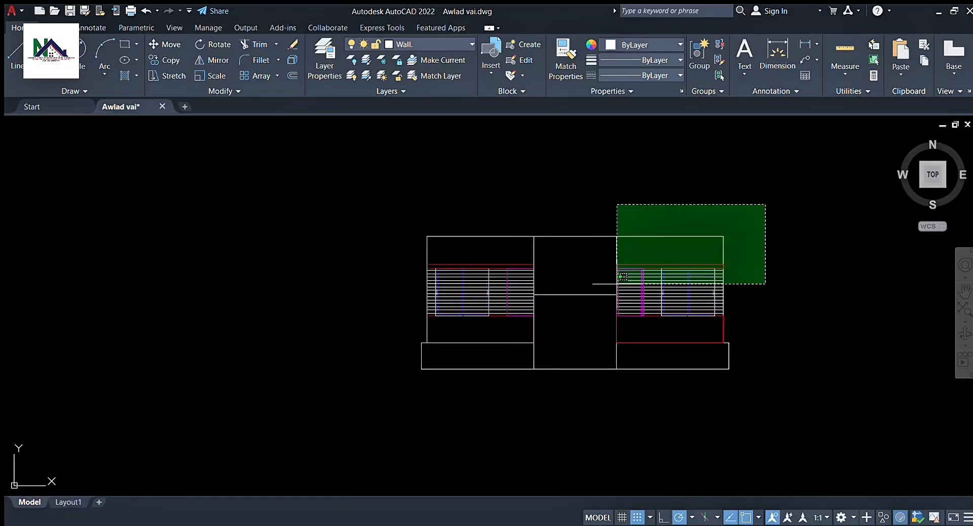
left_click(591, 332)
type("co")
key("Return")
scroll(705, 335, "up", 2)
middle_click_drag(750, 357, 538, 366)
left_click(539, 367)
scroll(542, 344, "down", 3)
middle_click_drag(543, 325, 517, 411)
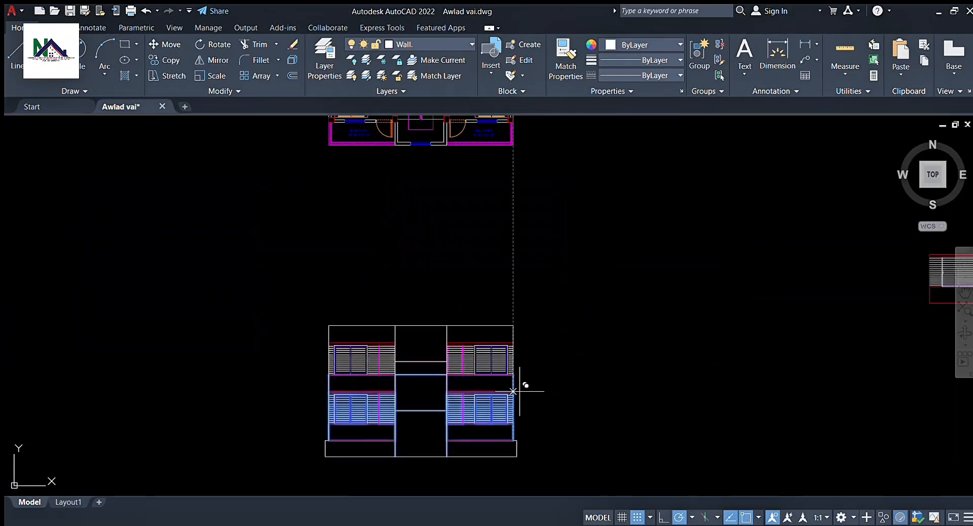
left_click(514, 374)
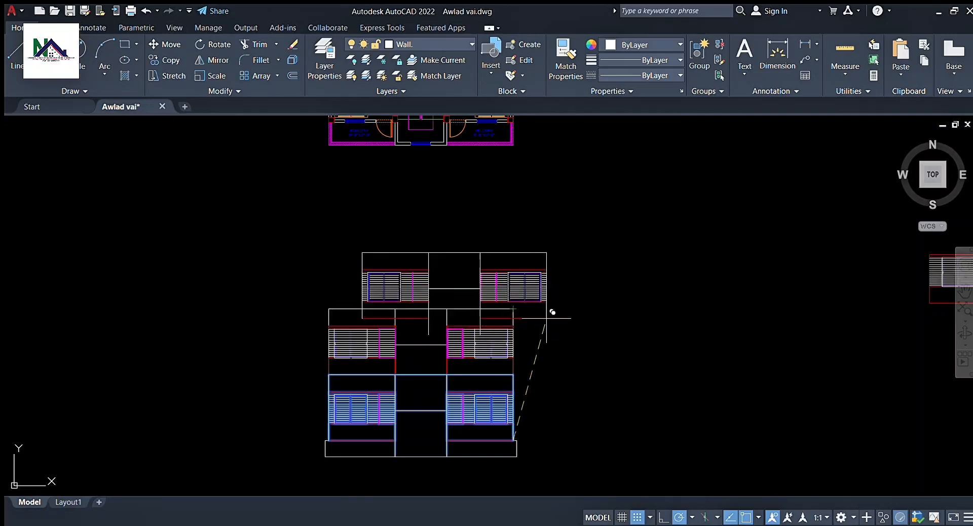
key("Escape")
Remove the horizontal line between the storeys and the upper storey's intermediate line from the middle bay.
scroll(514, 299, "down", 2)
scroll(475, 363, "up", 4)
middle_click_drag(475, 363, 551, 322)
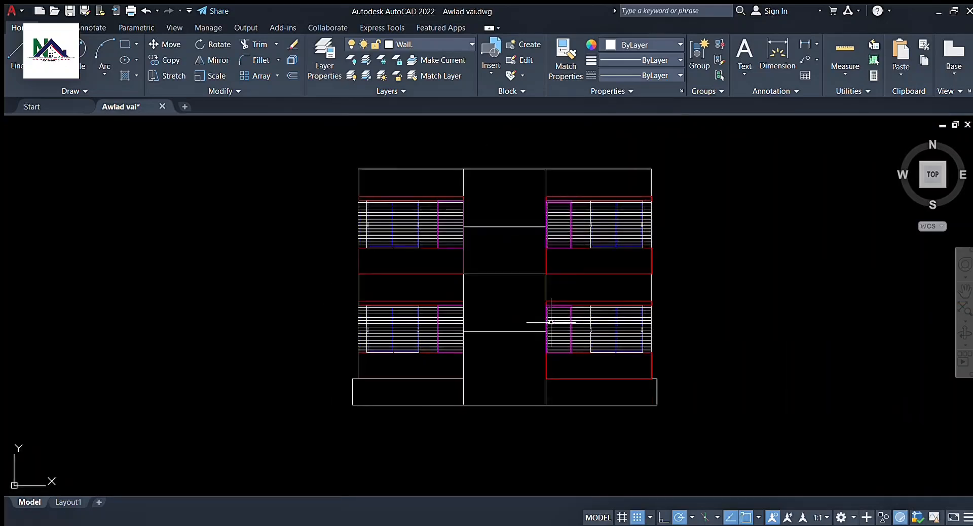
scroll(544, 325, "down", 2)
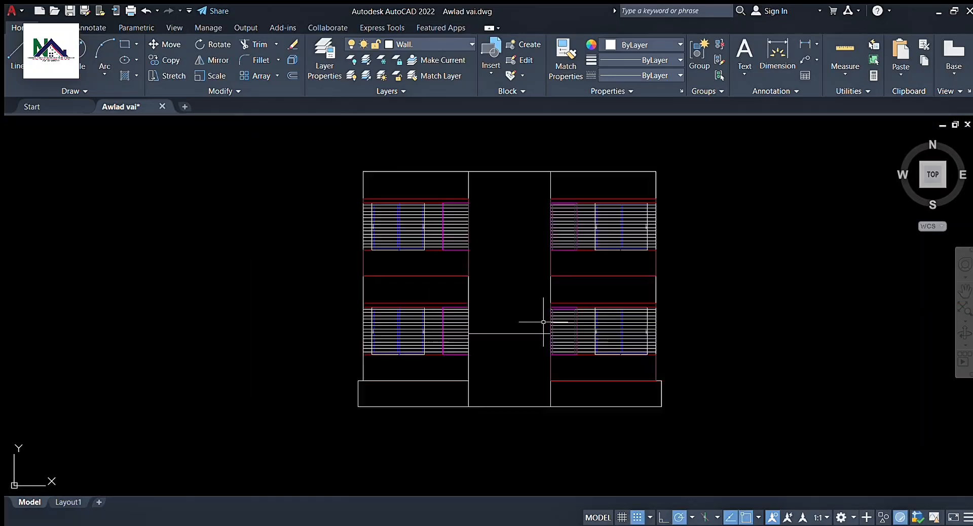
Offset the roof line upward, extend the middle bay's walls to it, and trim the excess to form a stair tower.
scroll(473, 369, "up", 5)
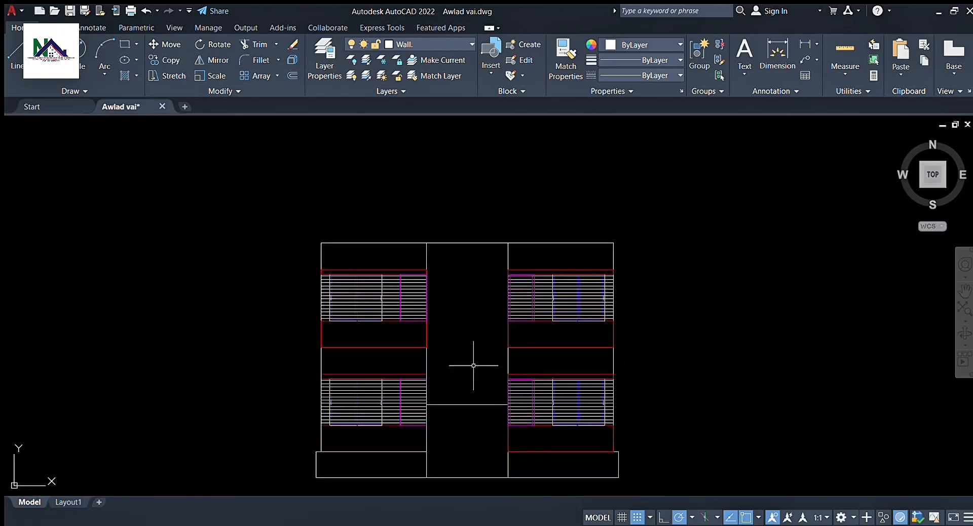
middle_click_drag(455, 332, 461, 394)
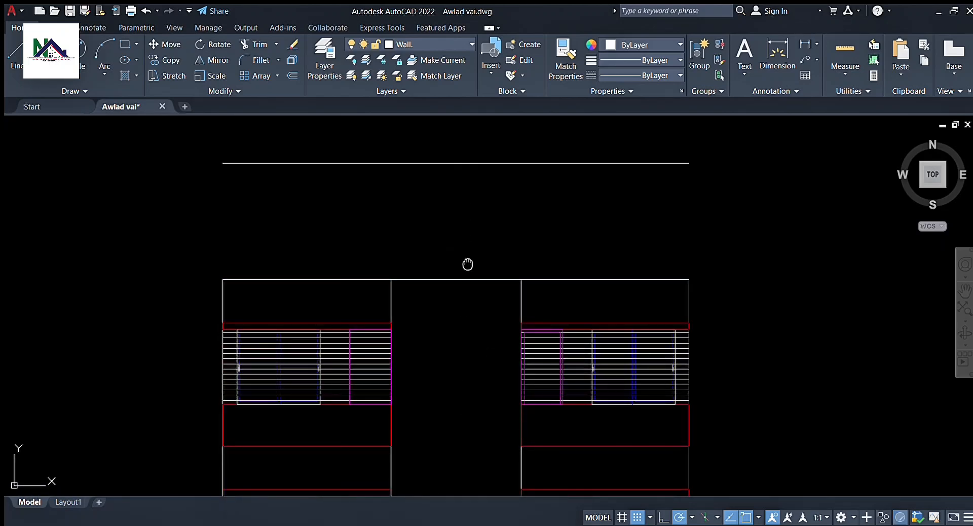
middle_click_drag(468, 264, 467, 289)
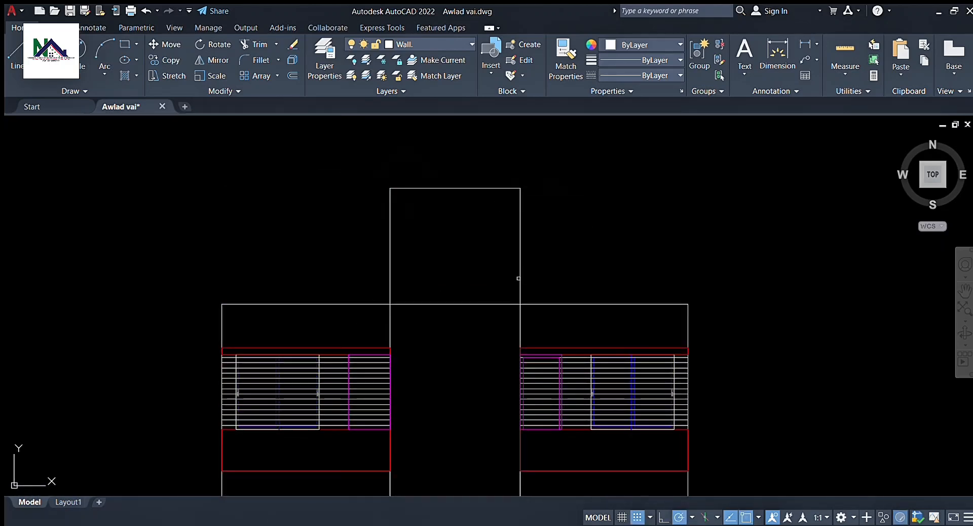
scroll(462, 320, "up", 2)
Draw a thin rectangular roof slab on top of the stair tower, overhanging equally on both sides.
scroll(588, 224, "up", 2)
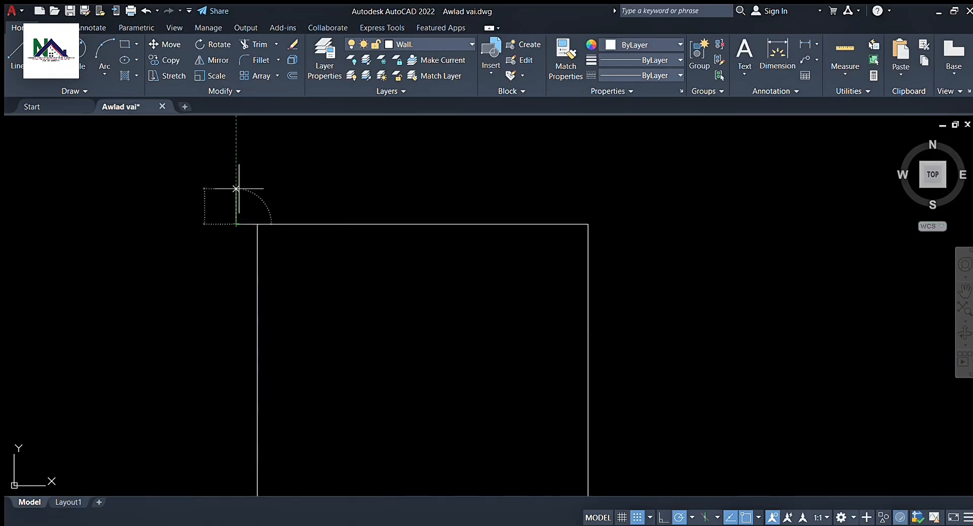
left_click(237, 224)
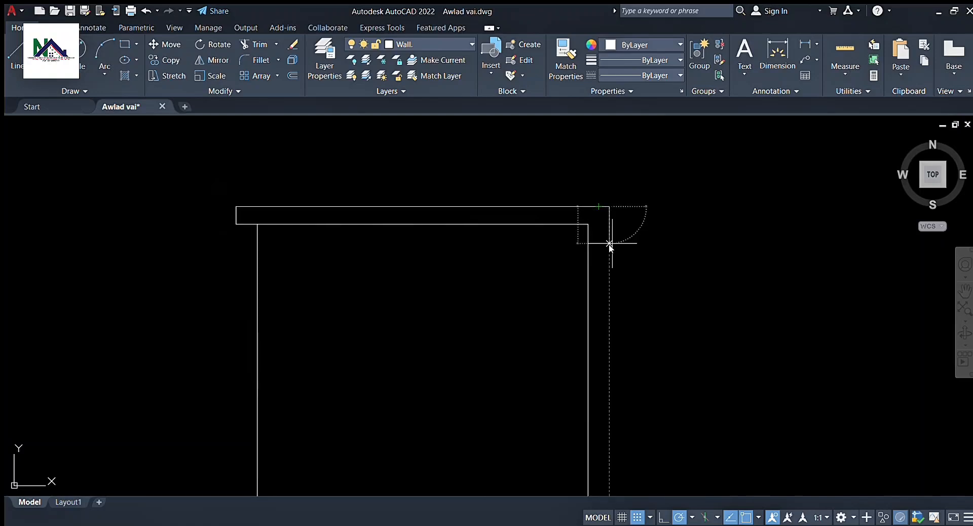
left_click(587, 225)
key("Escape")
scroll(624, 245, "down", 2)
middle_click_drag(706, 284, 671, 271)
scroll(561, 245, "up", 1)
scroll(518, 236, "down", 1)
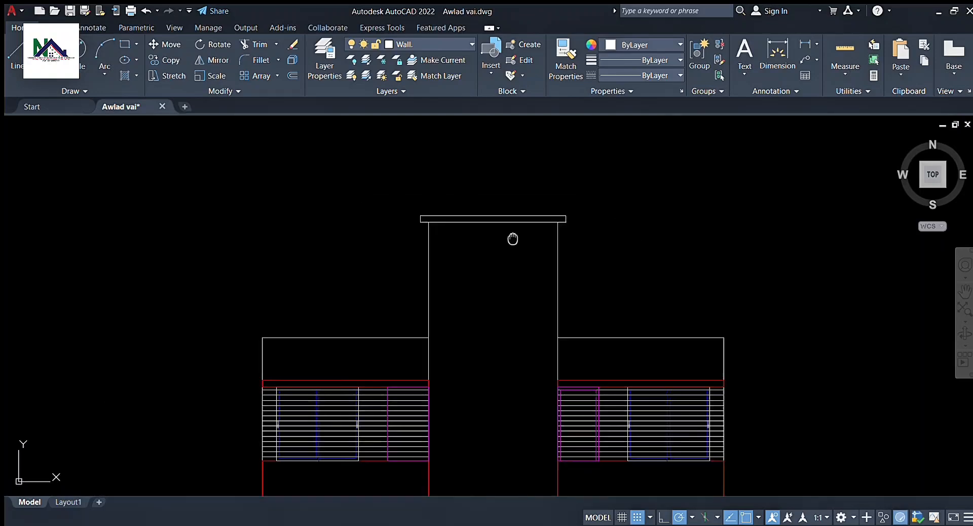
Add a parapet above the roof of both side bays by offsetting the roof line upward and closing its outer ends.
middle_click_drag(512, 239, 508, 199)
middle_click_drag(521, 474, 452, 456)
scroll(452, 398, "down", 2)
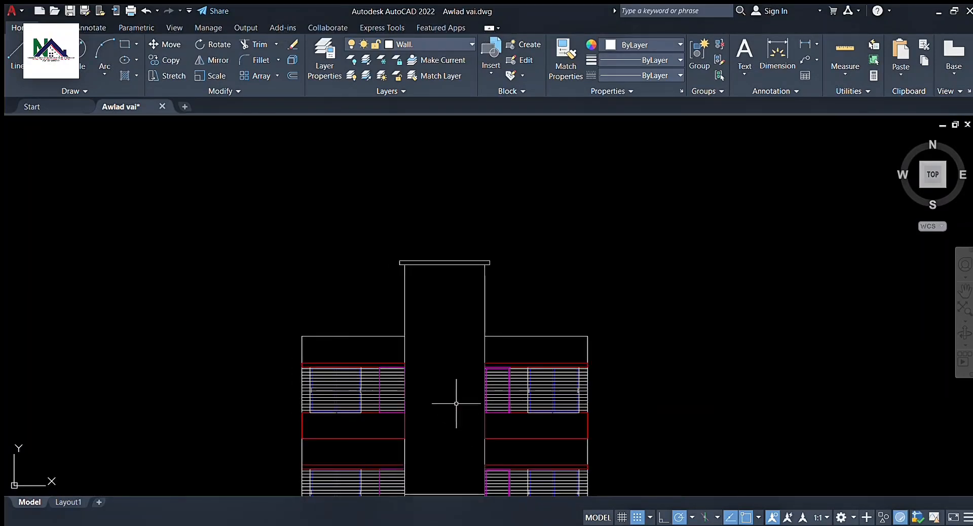
scroll(452, 398, "up", 2)
middle_click_drag(430, 295, 488, 353)
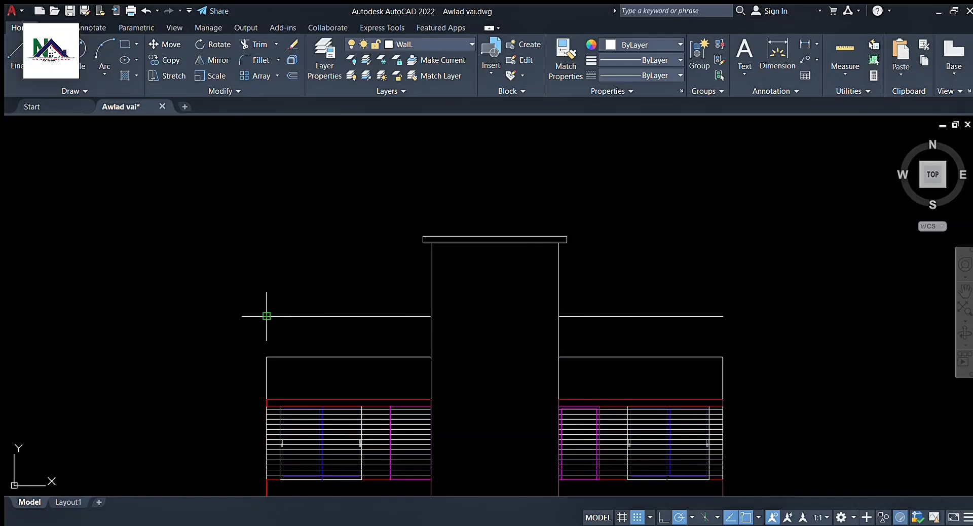
scroll(690, 304, "down", 3)
scroll(608, 405, "up", 1)
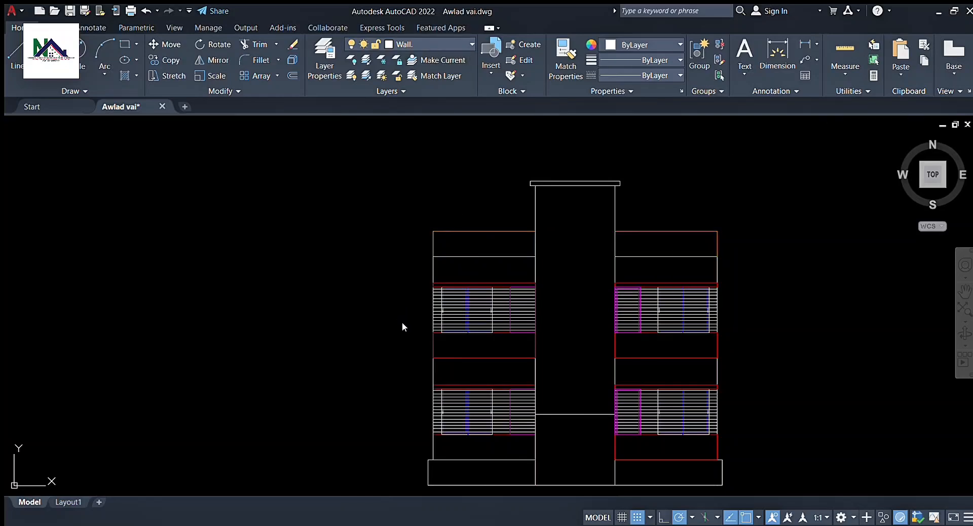
Hatch both plinth blocks with the AR-BRSTD brick pattern in orange (248,153,30) at scale 1.
scroll(597, 439, "up", 3)
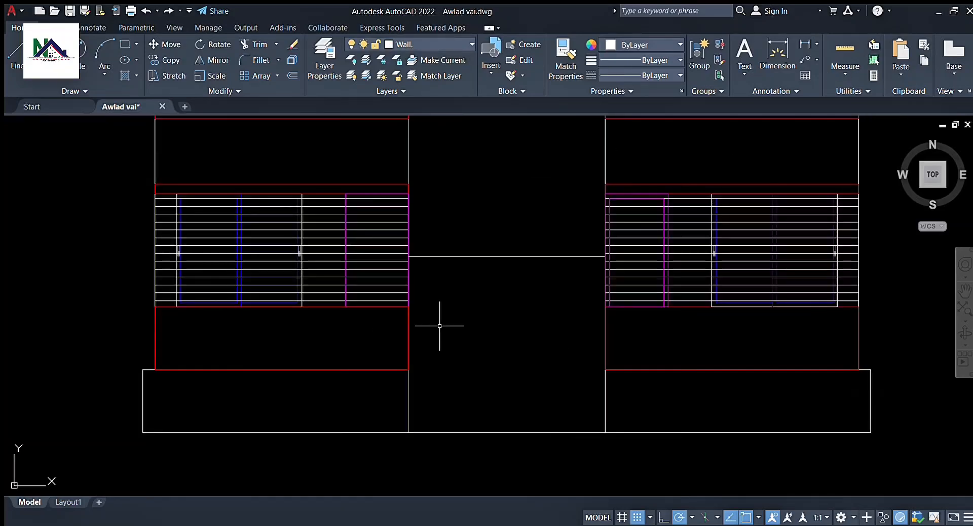
key("h")
key("Return")
left_click(274, 401)
left_click(695, 398)
left_click(281, 153)
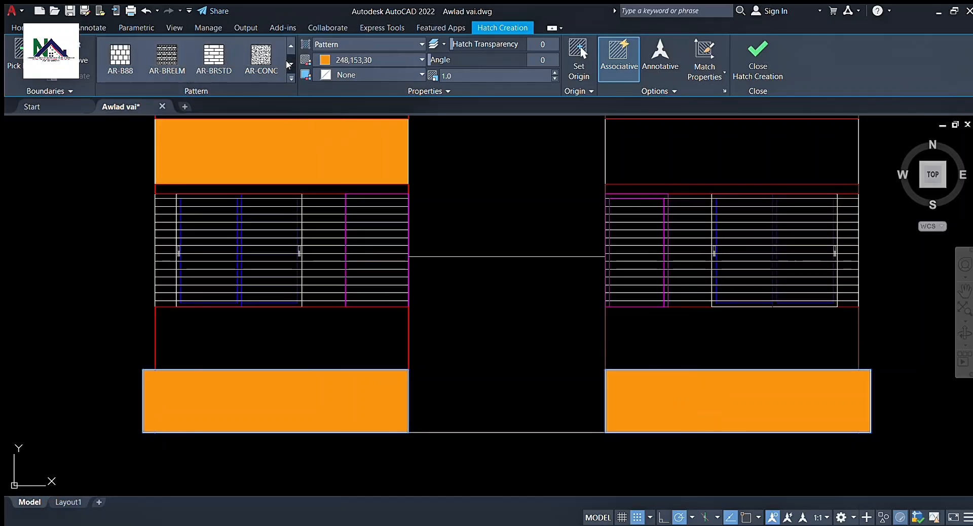
left_click(186, 70)
scroll(433, 340, "down", 2)
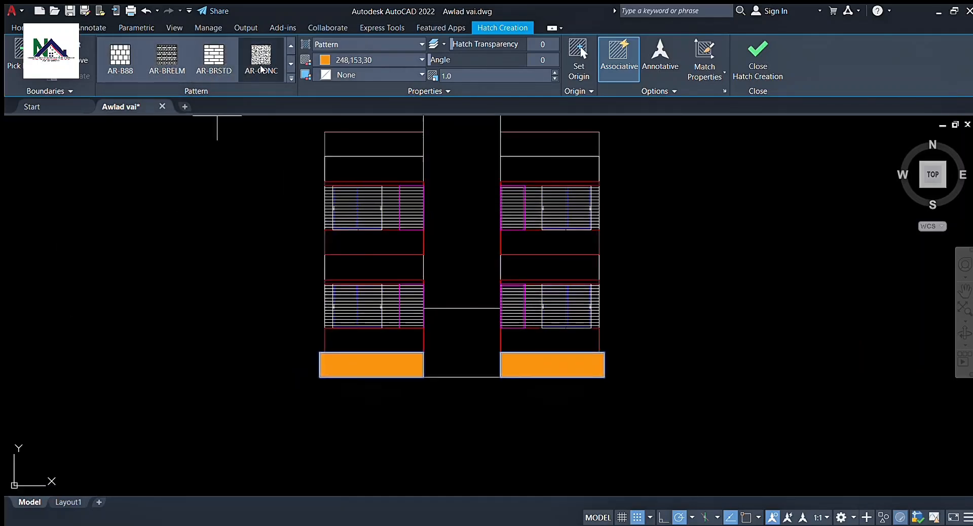
left_click(213, 59)
key("Return")
scroll(573, 354, "up", 2)
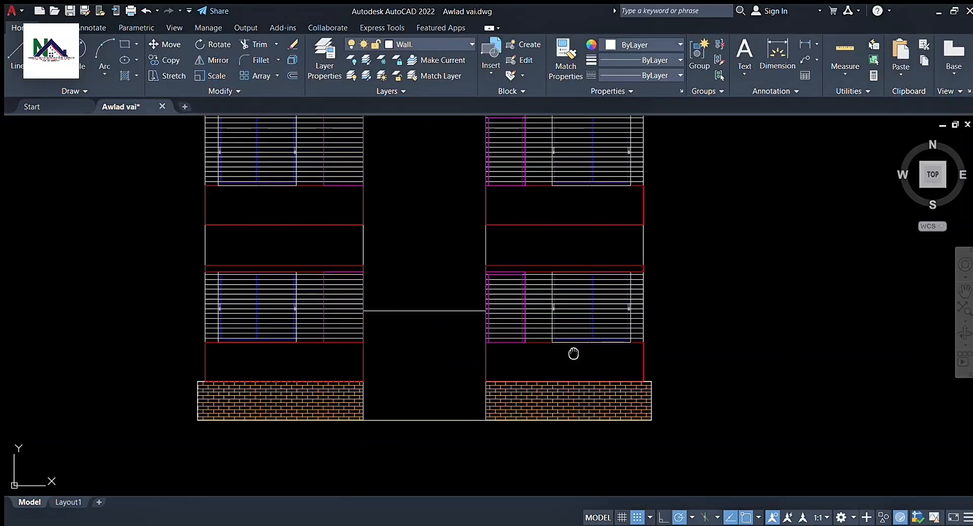
Start a hatch in the four blank wall panels directly below the windows on both storeys.
middle_click_drag(573, 354, 599, 399)
scroll(599, 398, "down", 2)
key("Return")
left_click(570, 400)
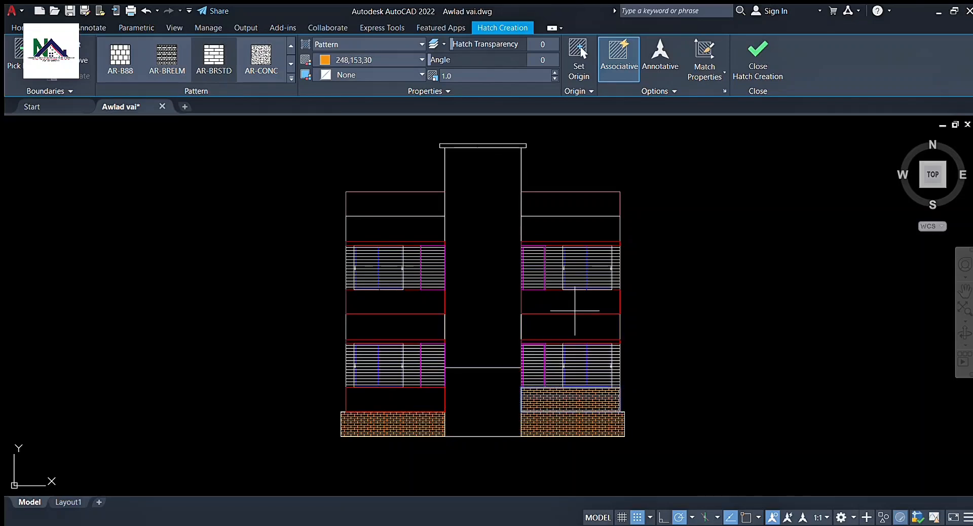
left_click(576, 302)
left_click(401, 303)
left_click(396, 400)
Raise the panel hatch scale to 10, compare patterns, and fill the four panels with the GRAVEL pattern in white.
scroll(225, 76, "down", 5)
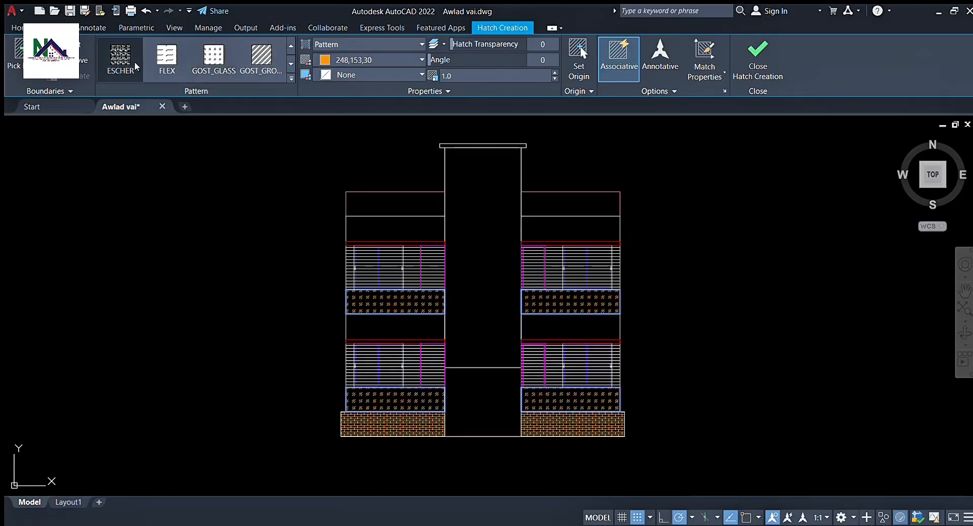
scroll(183, 63, "down", 3)
left_click(484, 76)
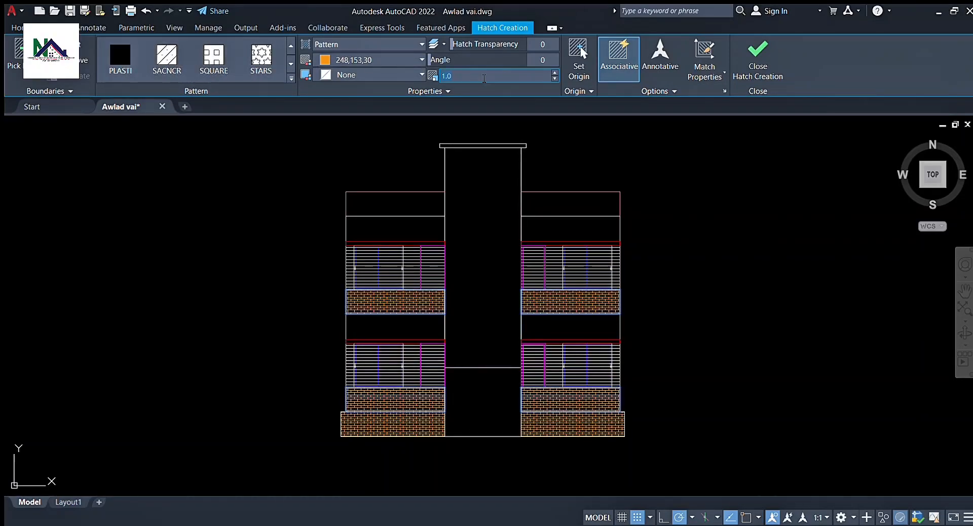
type("10")
key("Return")
scroll(248, 62, "down", 2)
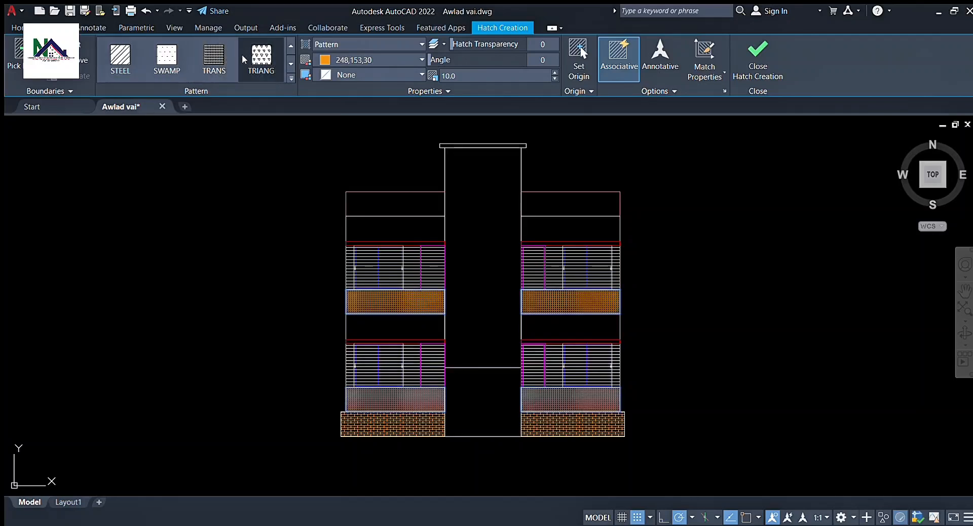
scroll(248, 61, "up", 2)
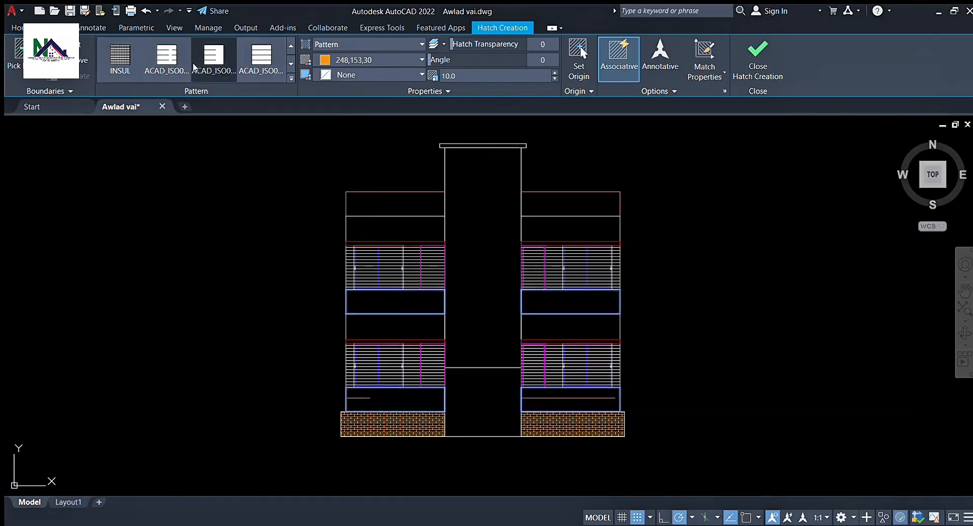
scroll(212, 63, "up", 5)
left_click(127, 65)
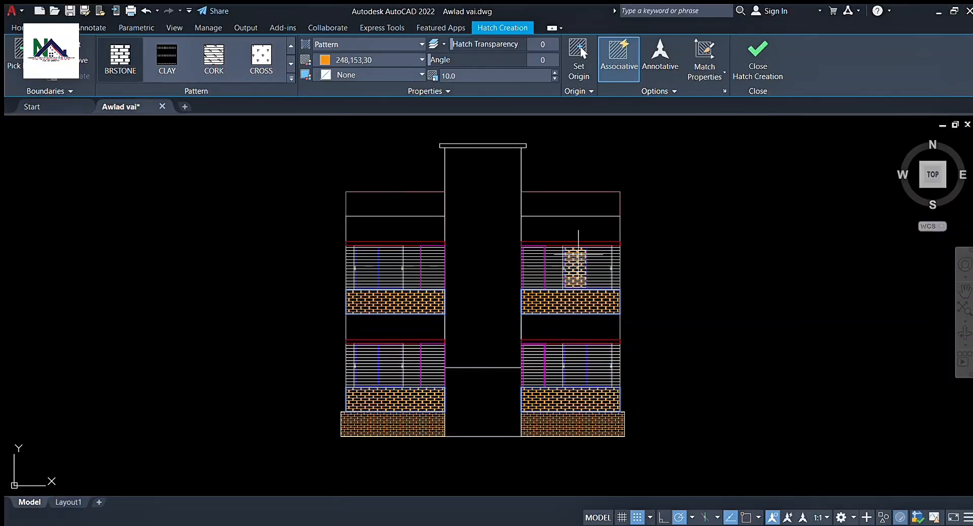
key("Return")
scroll(821, 121, "down", 2)
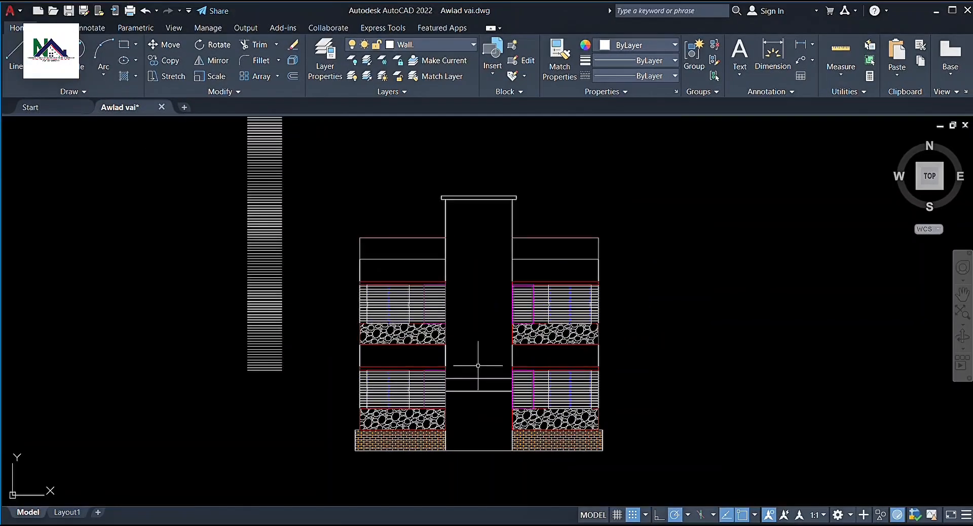
Draw a tall narrow window opening centred in the stair tower using offset lines, trimming them to a closed rectangle.
scroll(474, 378, "up", 5)
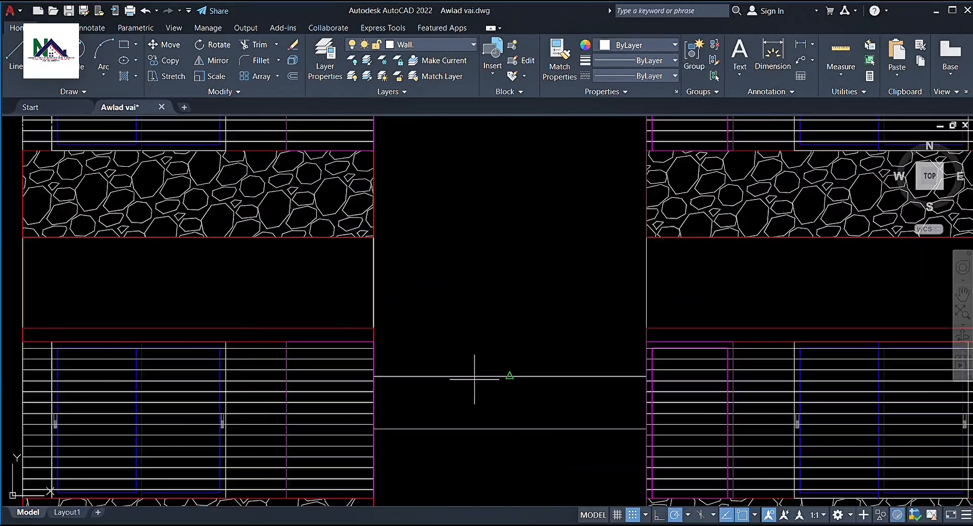
scroll(496, 351, "down", 5)
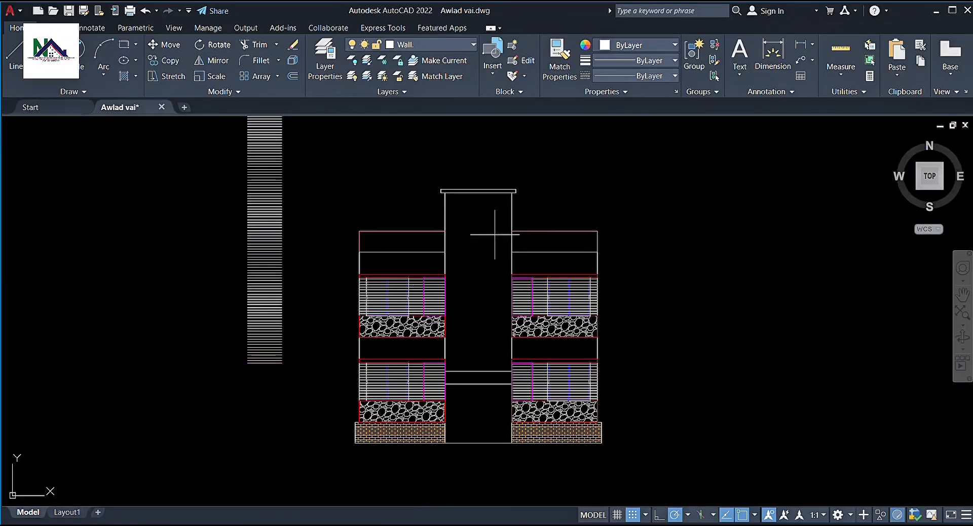
scroll(500, 228, "up", 3)
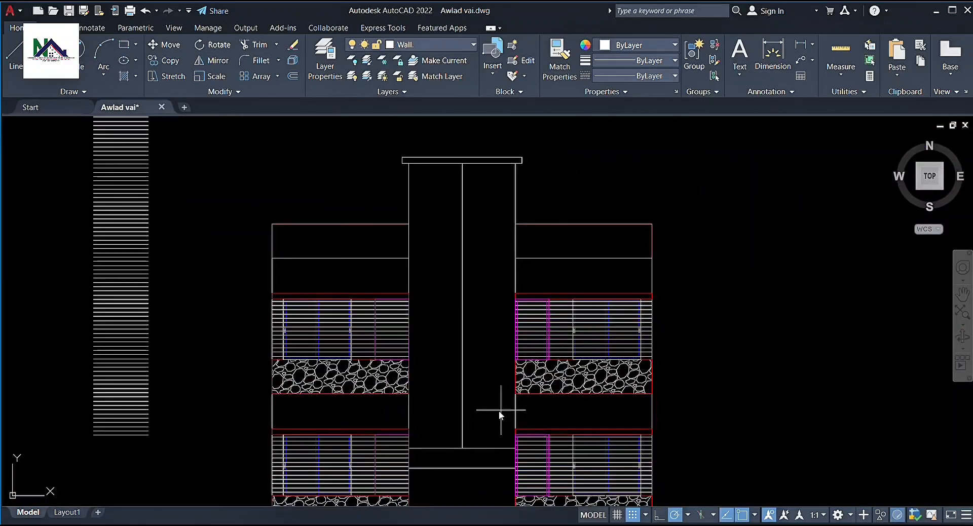
scroll(476, 386, "up", 2)
scroll(439, 341, "down", 2)
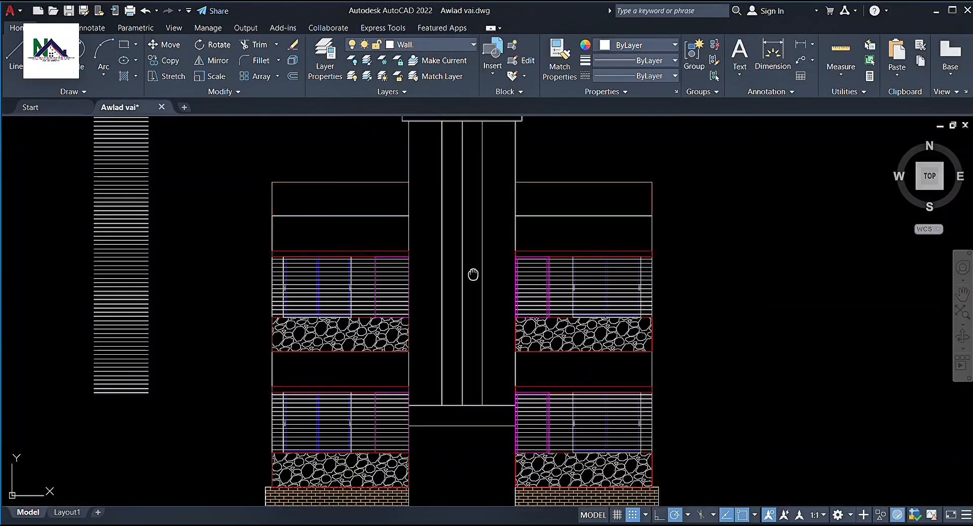
scroll(465, 229, "up", 2)
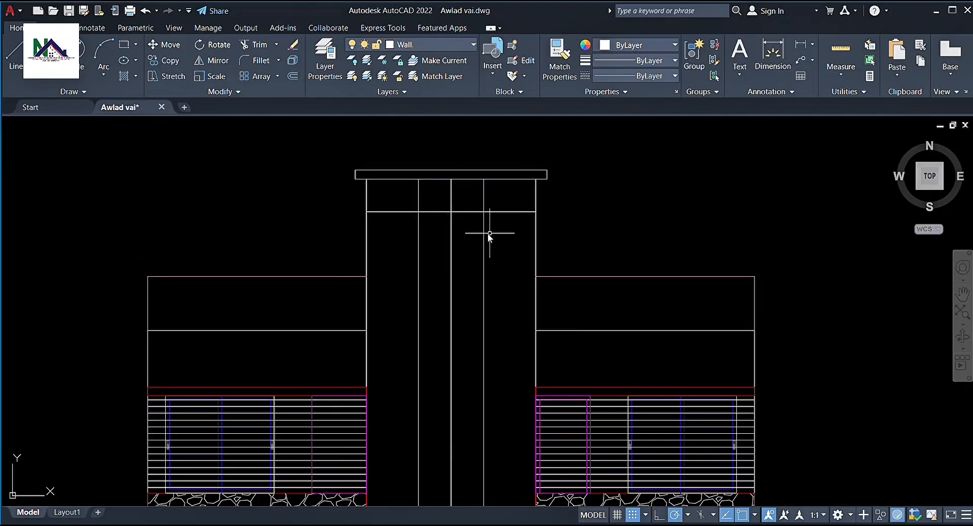
scroll(455, 231, "down", 2)
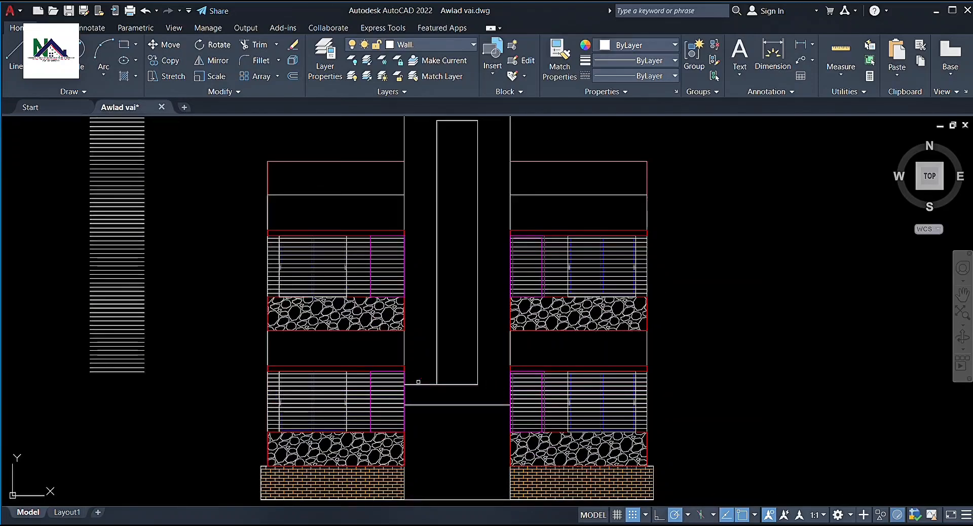
Delete the stray strip of horizontal-line hatch beside the elevation.
scroll(472, 304, "down", 2)
left_click(238, 233)
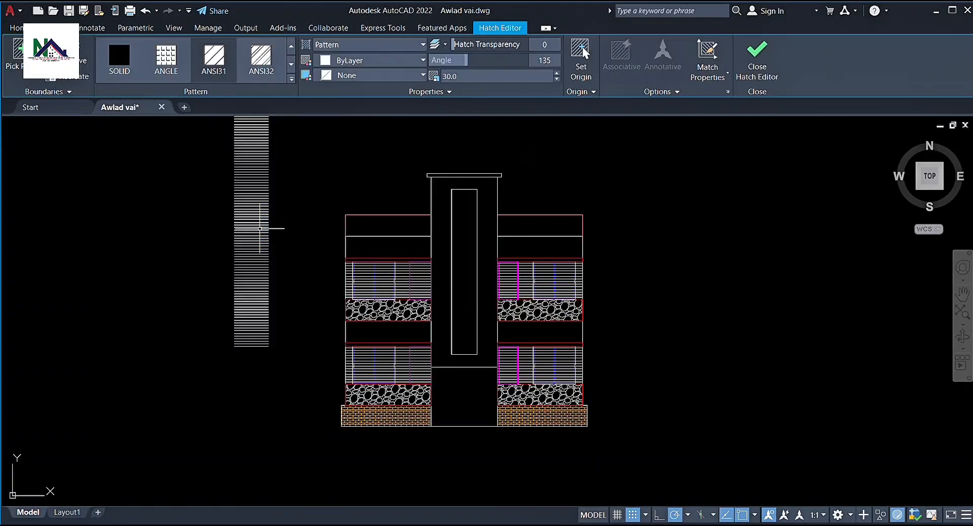
key("Delete")
Hatch the tower's tall window opening with ANSI31 in white at angle 135 and scale 30.
scroll(740, 287, "up", 2)
type("h")
key("Return")
left_click(434, 60)
type("13")
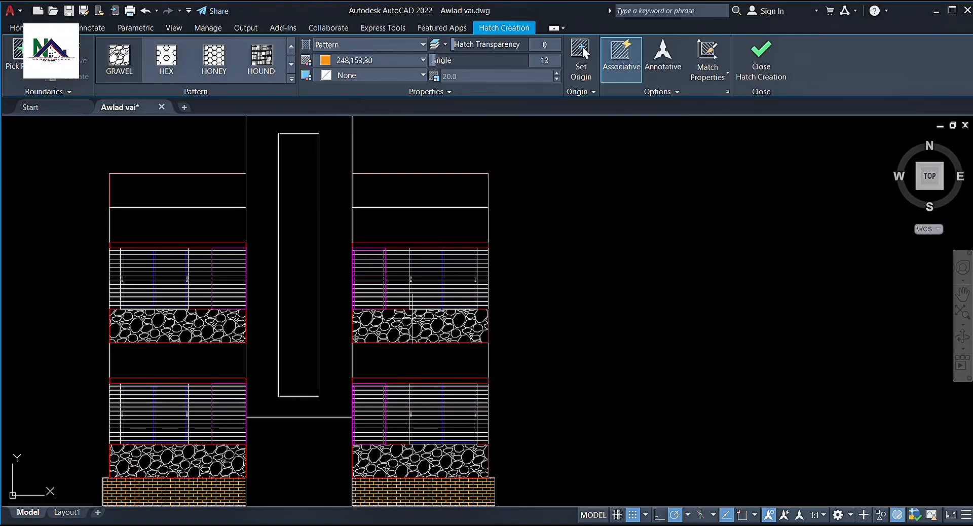
type("5")
left_click(486, 76)
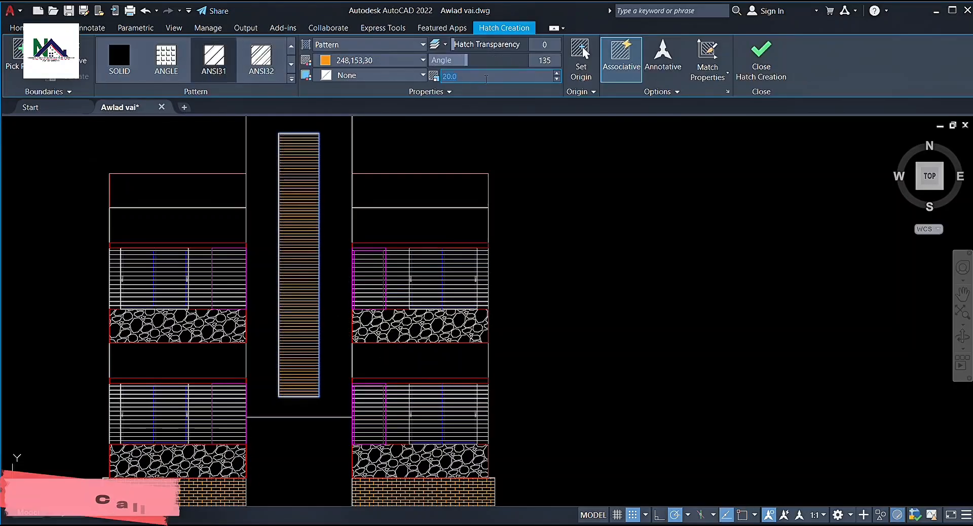
left_click(405, 61)
left_click(400, 193)
middle_click_drag(542, 179, 574, 213)
key("Return")
mouse_move(381, 270)
middle_mouse_down()
mouse_move(416, 244)
mouse_move(437, 279)
mouse_move(441, 241)
mouse_move(479, 254)
middle_mouse_up()
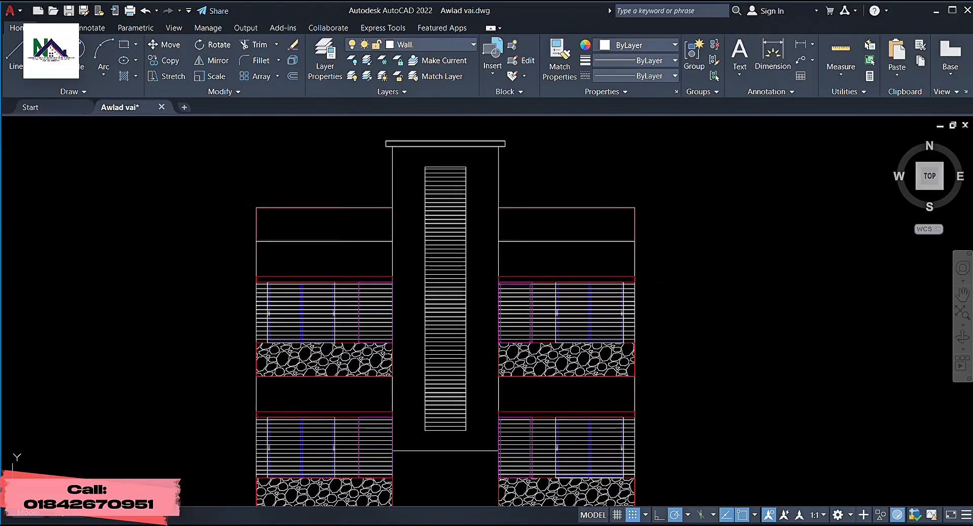
Hatch the stair tower wall around the window with the AR-BRSTD brick pattern at angle 0 and scale 1.5.
key("Return")
left_click(482, 259)
scroll(215, 60, "down", 3)
left_click(459, 75)
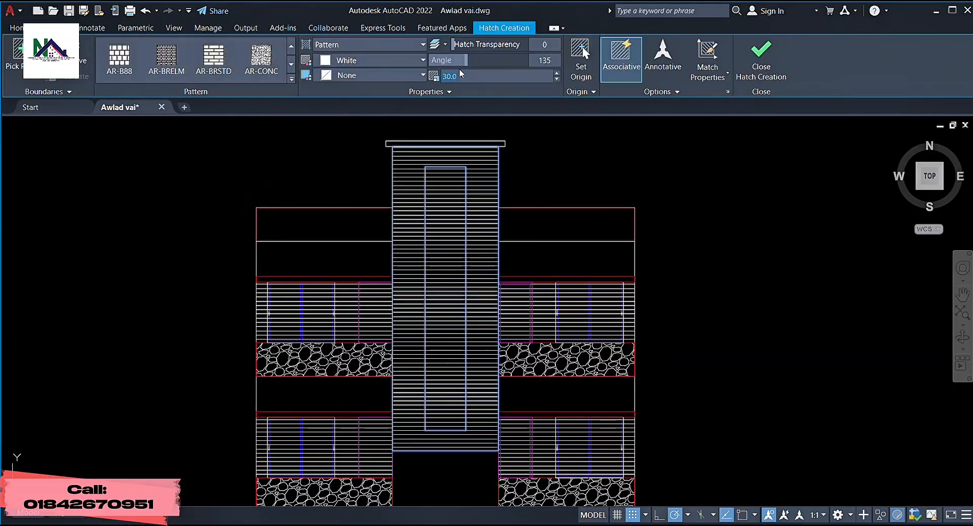
type("2")
key("Return")
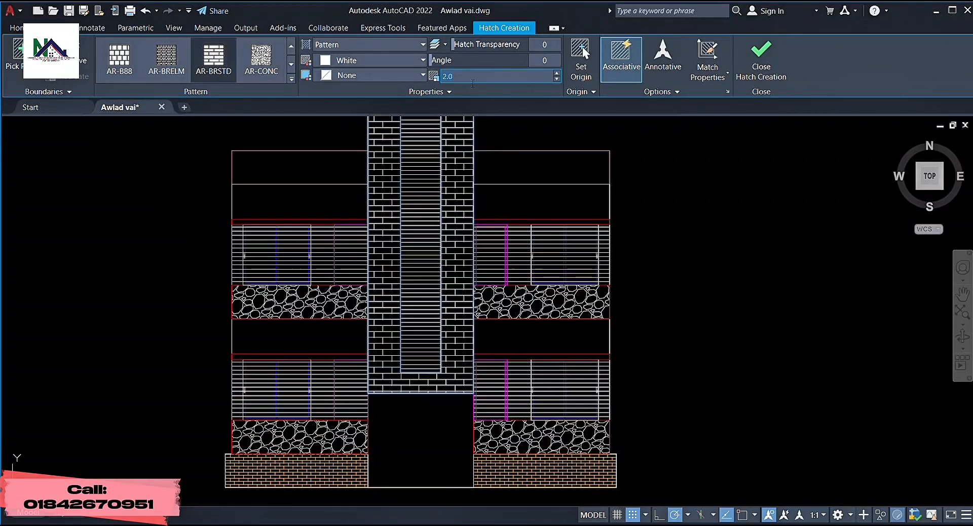
type("1.5")
key("Return")
Set the tower's brick hatch colour to orange and finish the hatch.
scroll(486, 269, "down", 2)
scroll(486, 269, "up", 4)
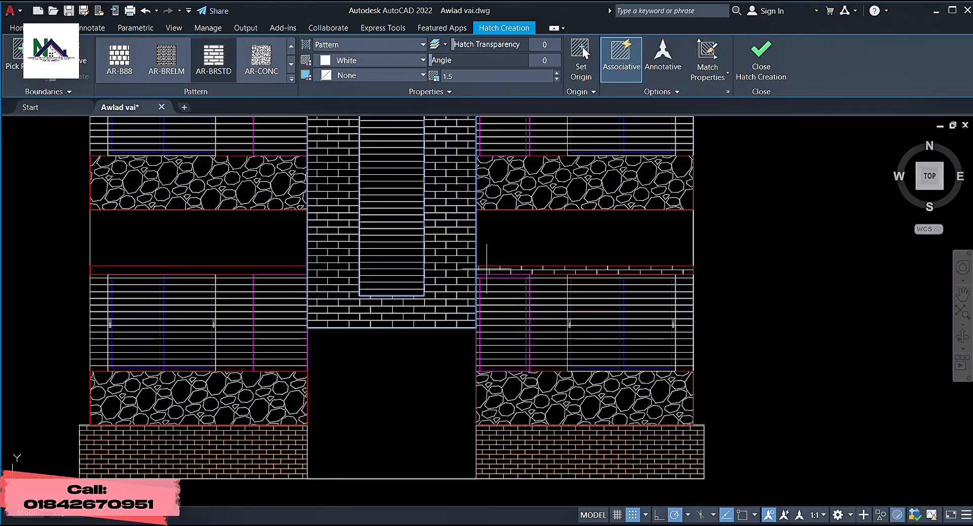
scroll(437, 373, "down", 3)
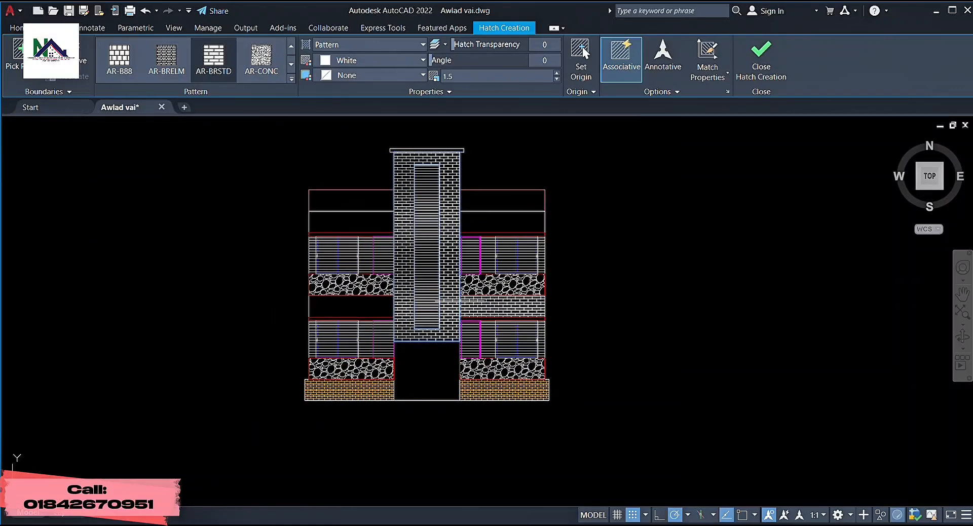
scroll(404, 178, "up", 2)
left_click(376, 60)
left_click(345, 139)
key("Return")
scroll(502, 178, "down", 2)
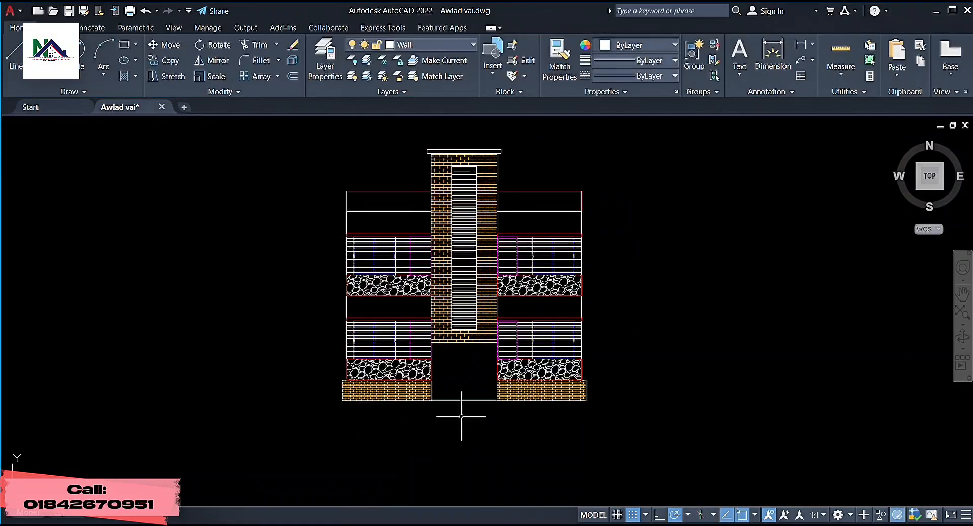
Change the plinth's brick hatch colour to white.
scroll(485, 425, "up", 3)
left_click(332, 337)
left_click(357, 59)
left_click(320, 140)
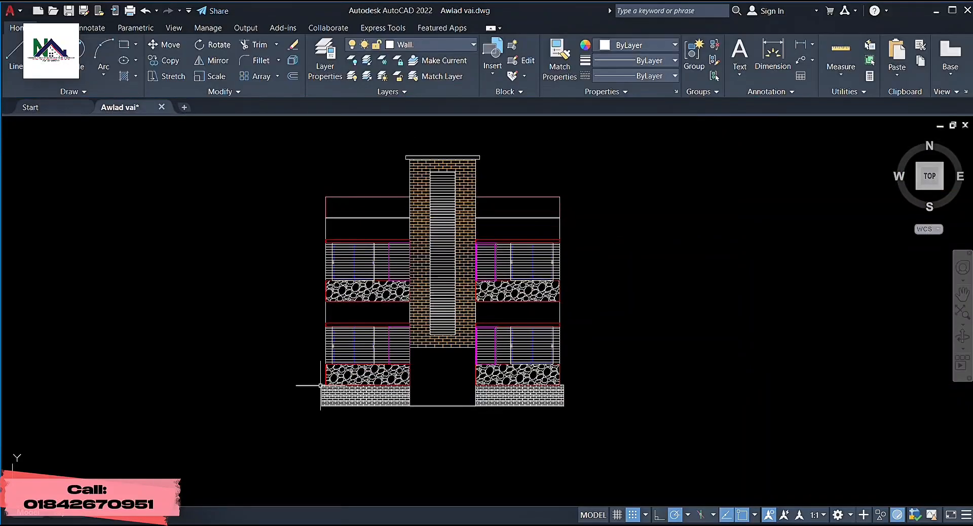
Move the square grid hatch from beside the elevation into the ground-floor entrance opening below the tower.
middle_click_drag(434, 152, 434, 230)
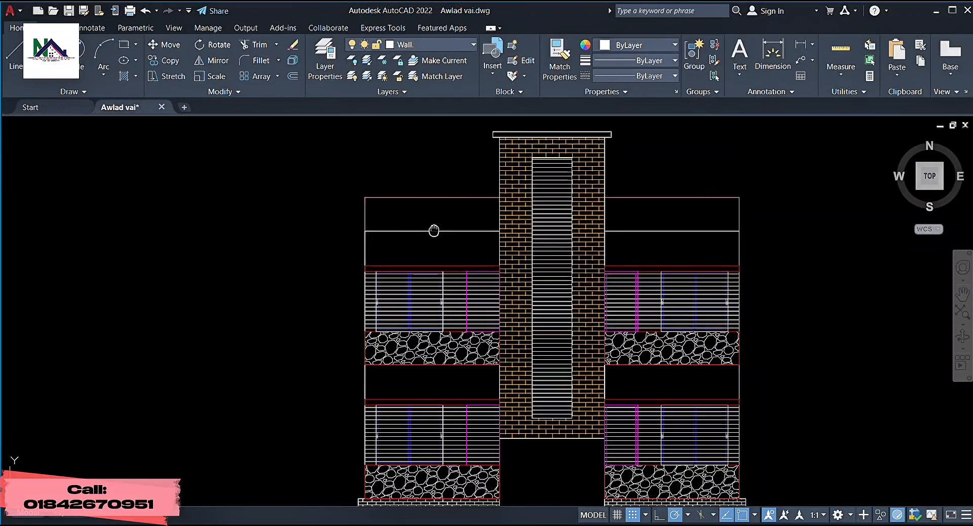
scroll(434, 231, "down", 3)
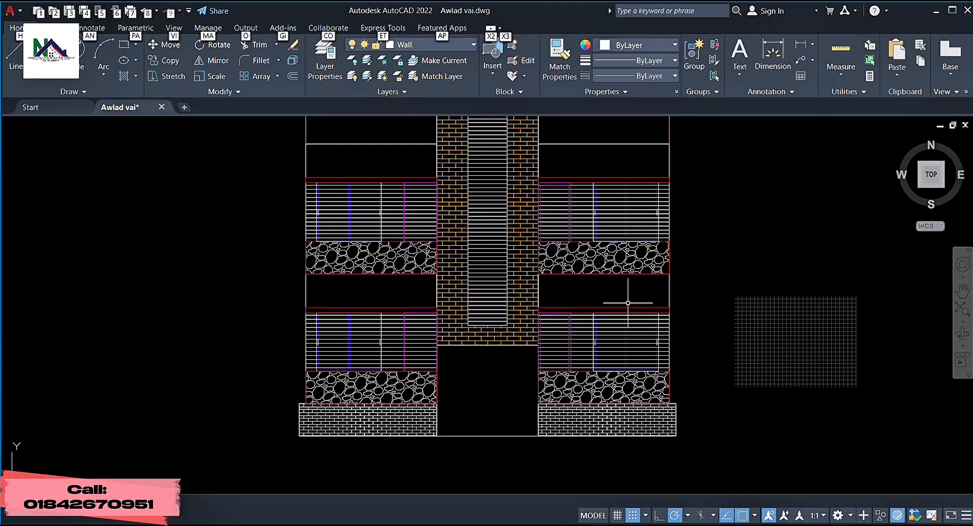
middle_click_drag(549, 380, 516, 358)
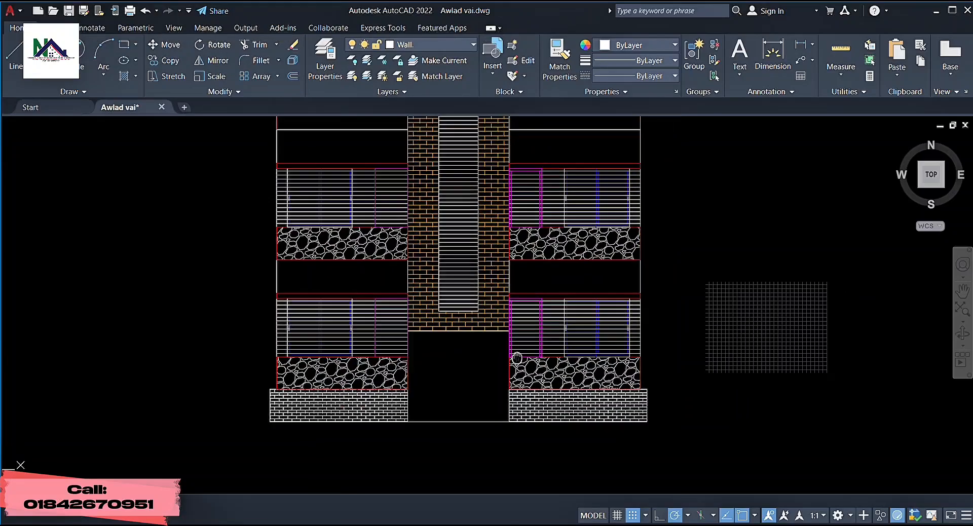
left_click(739, 299)
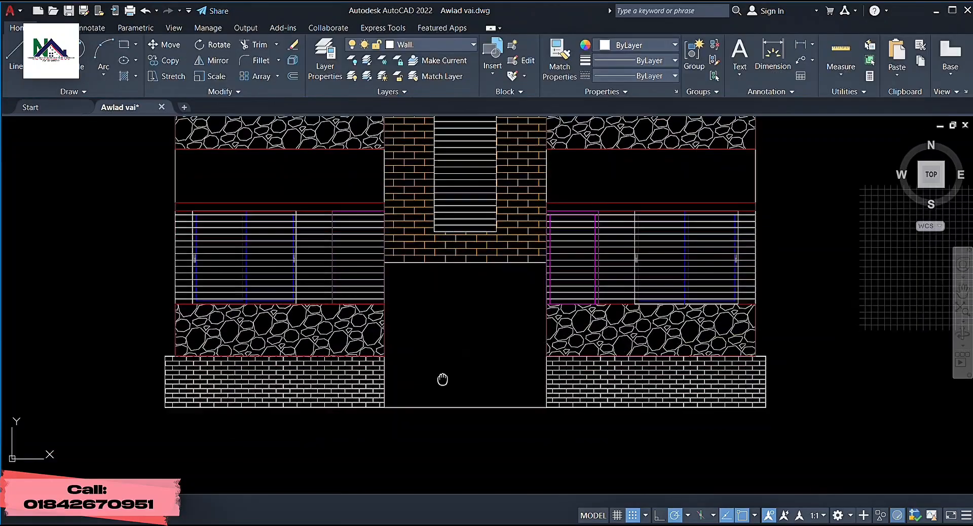
scroll(392, 363, "up", 3)
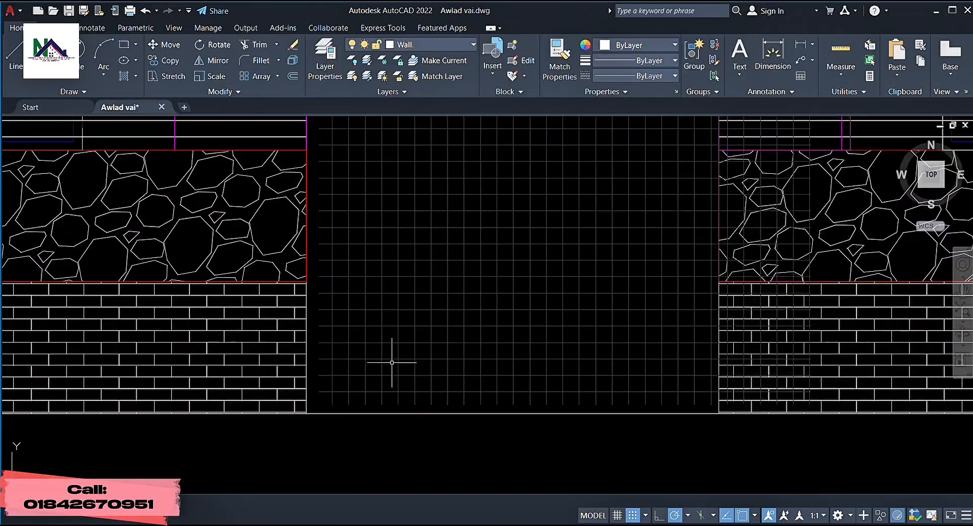
Stretch the square grid hatch's lower-left and upper-left corners to the matching corners of the ground-floor entrance opening.
left_click(334, 394)
left_click(319, 405)
left_click(306, 413)
scroll(355, 327, "down", 5)
scroll(347, 261, "up", 6)
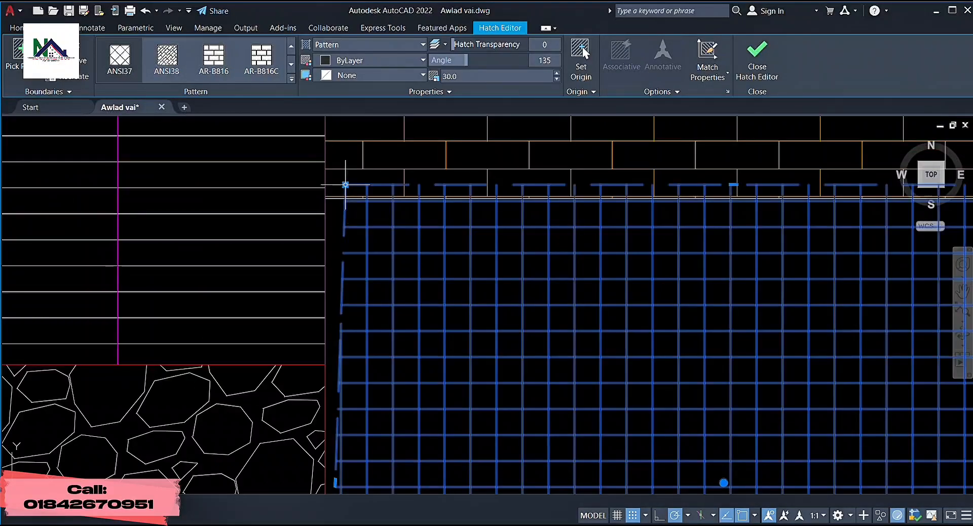
left_click(343, 185)
left_click(326, 198)
Stretch the square grid hatch's upper-right and lower-right corners to the entrance opening's corners and finish editing the hatch.
scroll(580, 248, "up", 4)
left_click(567, 258)
left_click(472, 277)
scroll(514, 279, "up", 4)
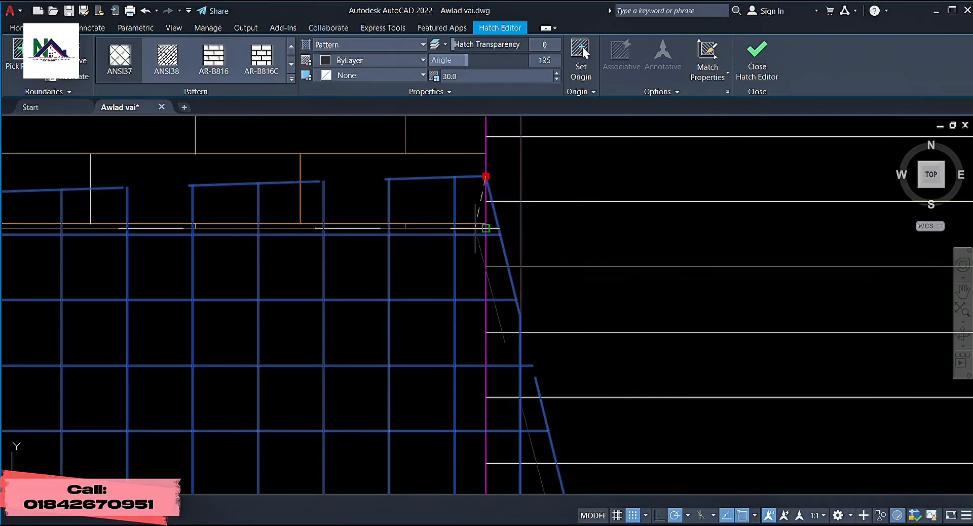
left_click(477, 228)
scroll(524, 230, "down", 6)
scroll(526, 306, "up", 6)
left_click(616, 380)
left_click(477, 392)
scroll(568, 357, "down", 5)
key("Escape")
scroll(535, 378, "down", 3)
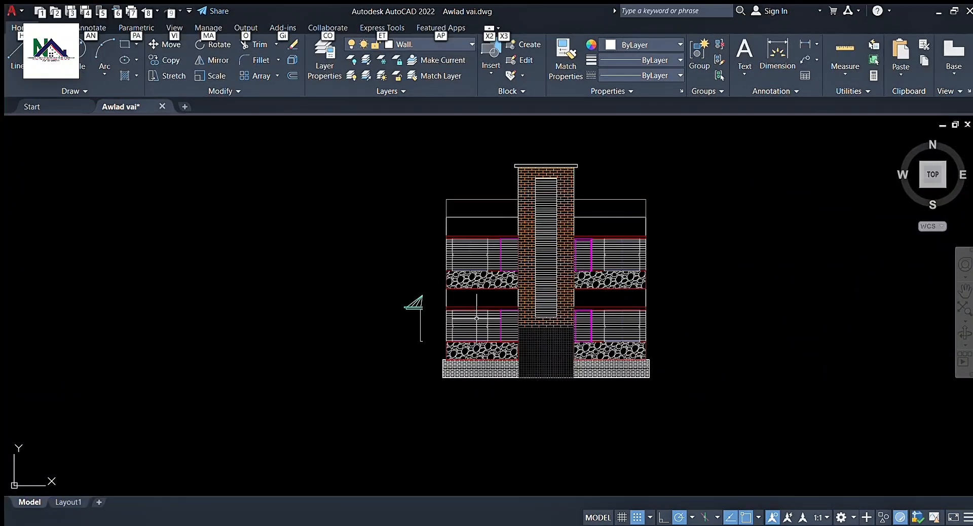
Shift the loose sunshade profile slightly up and away from the elevation's left wall.
middle_click_drag(700, 322, 518, 324)
scroll(195, 320, "up", 5)
left_click(330, 252)
left_click(224, 393)
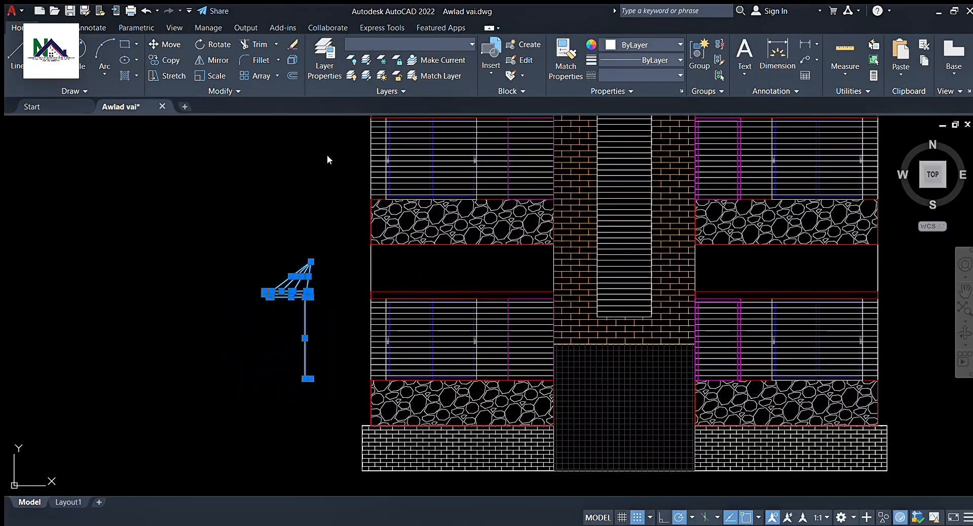
type("m")
scroll(285, 289, "up", 4)
left_click(350, 309)
left_click(302, 298)
Place the sunshade profile against the elevation's left wall beside the ground-floor window.
scroll(393, 137, "down", 2)
left_click(372, 158)
left_click(237, 367)
type("m")
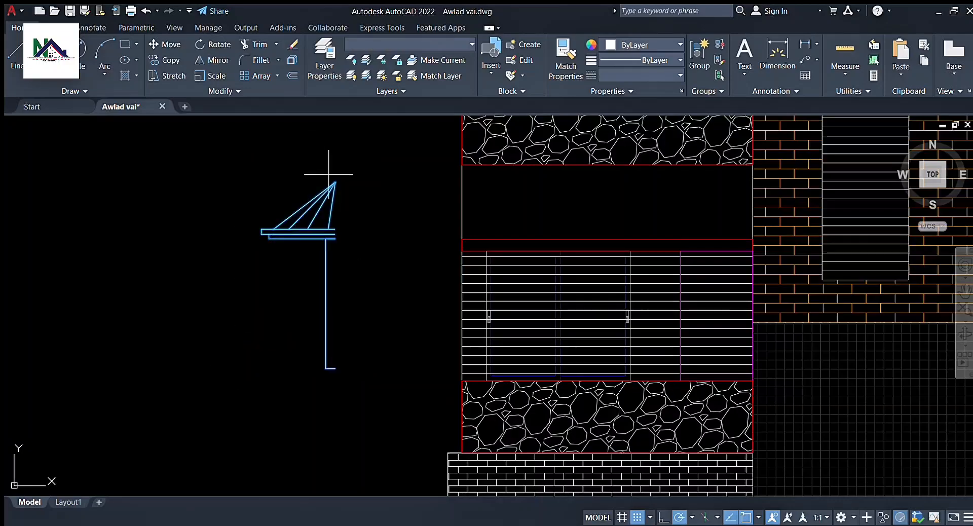
scroll(330, 174, "up", 2)
left_click(338, 281)
left_click(544, 293)
Place the same sunshade profile beside the upper-floor window on the left wall and delete the leftover profile.
scroll(544, 293, "down", 4)
middle_click_drag(540, 140, 413, 351)
scroll(471, 237, "up", 4)
left_click(493, 202)
scroll(388, 197, "down", 4)
left_click(376, 292)
left_click(289, 416)
key("Delete")
Copy both left-hand sunshade profiles into the empty space to the right of the elevation.
scroll(350, 259, "up", 4)
left_click(482, 196)
left_click(396, 399)
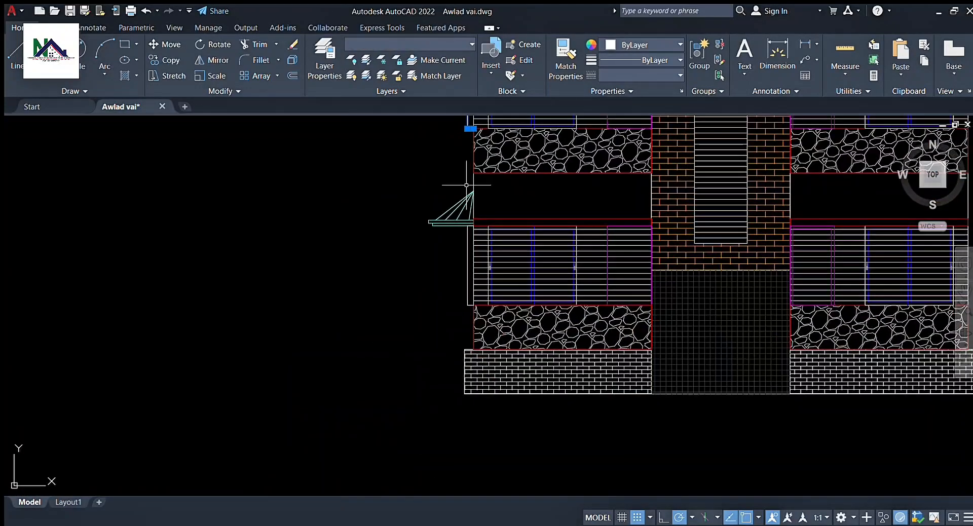
left_click(478, 175)
left_click(330, 381)
type("co")
left_click(405, 378)
scroll(449, 348, "down", 6)
left_click(593, 387)
Mirror the two copied sunshade profiles about a vertical line through their straight edge, keeping the originals.
left_click(666, 187)
left_click(577, 403)
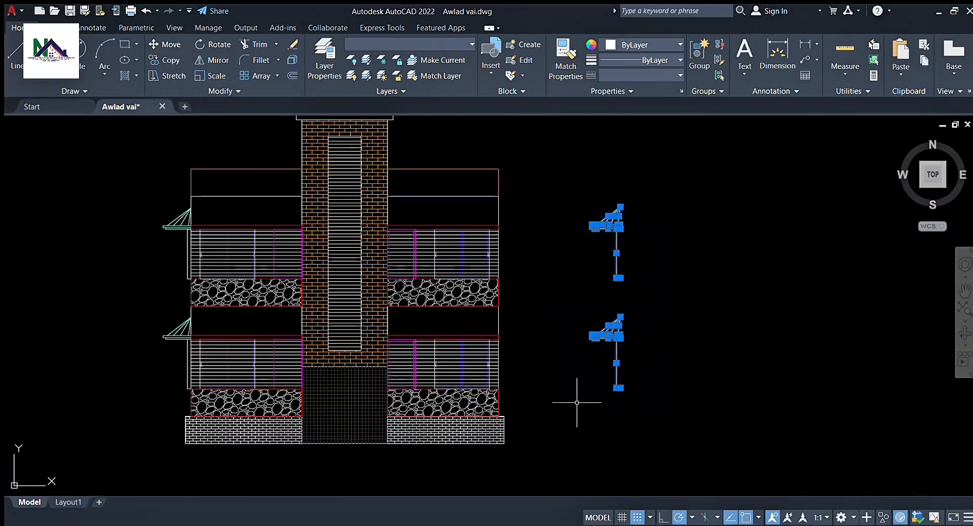
type("mi")
scroll(623, 394, "up", 6)
left_click(616, 379)
left_click(620, 414)
key("Return")
scroll(692, 440, "down", 6)
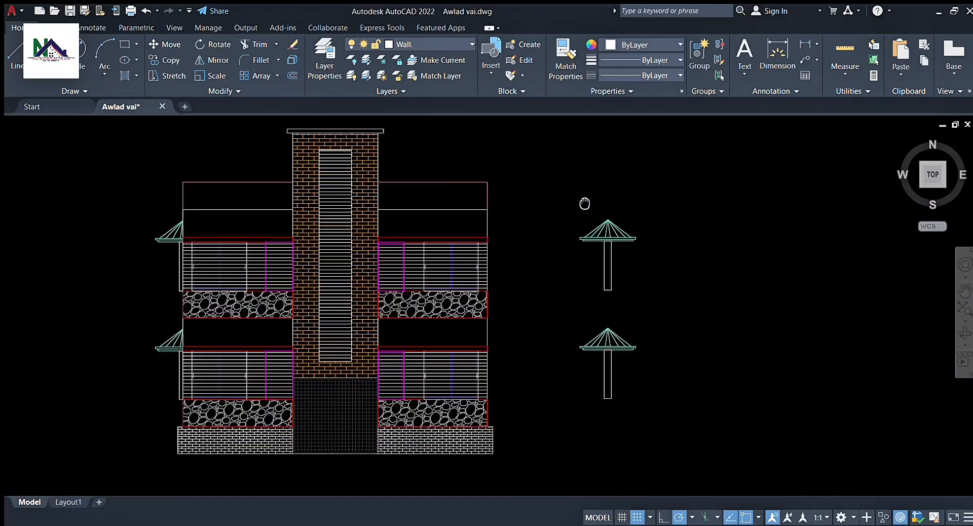
Remove the left halves of both mirrored sunshades so that only the right-facing profiles are kept.
left_click(566, 188)
left_click(505, 385)
key("Delete")
scroll(528, 360, "up", 2)
scroll(549, 337, "down", 2)
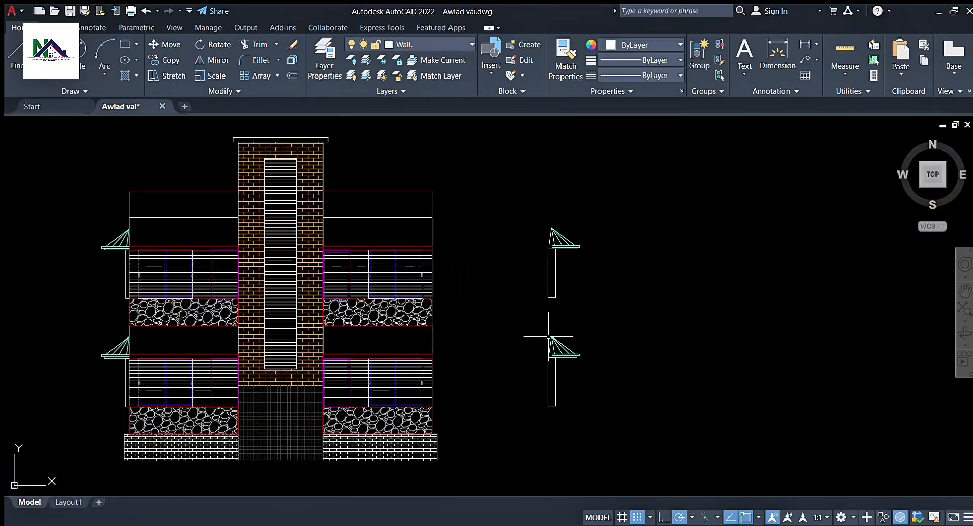
key("ctrl+z")
key("ctrl+z")
scroll(533, 268, "up", 5)
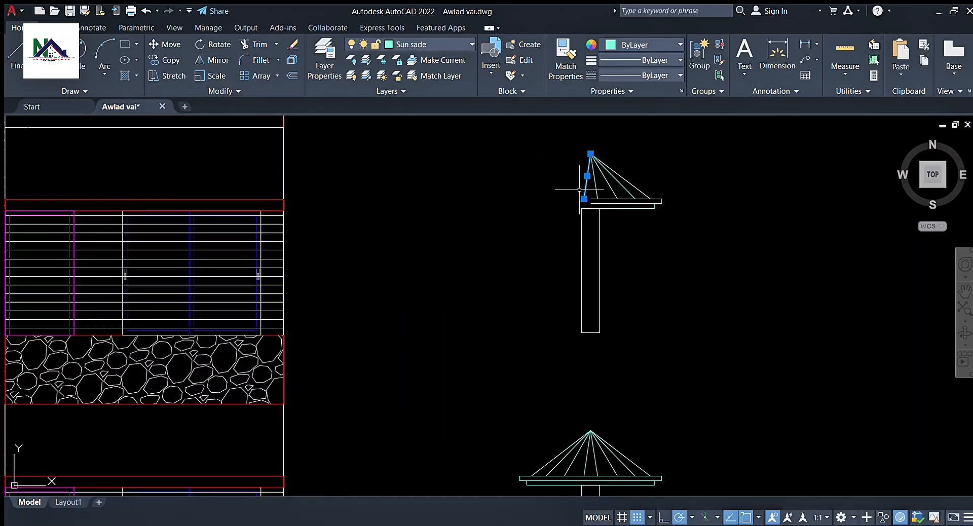
scroll(582, 191, "down", 3)
scroll(625, 216, "up", 4)
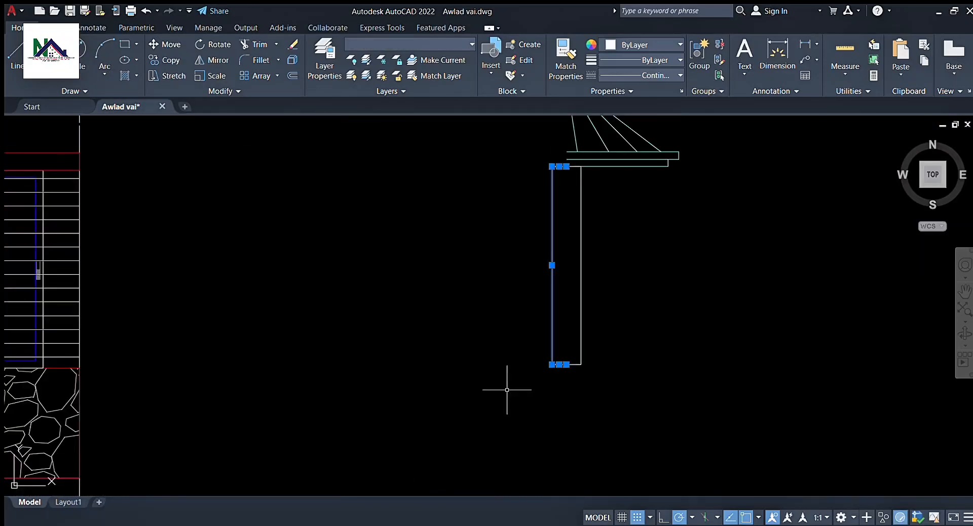
key("ctrl+z")
key("ctrl+z")
scroll(430, 278, "down", 4)
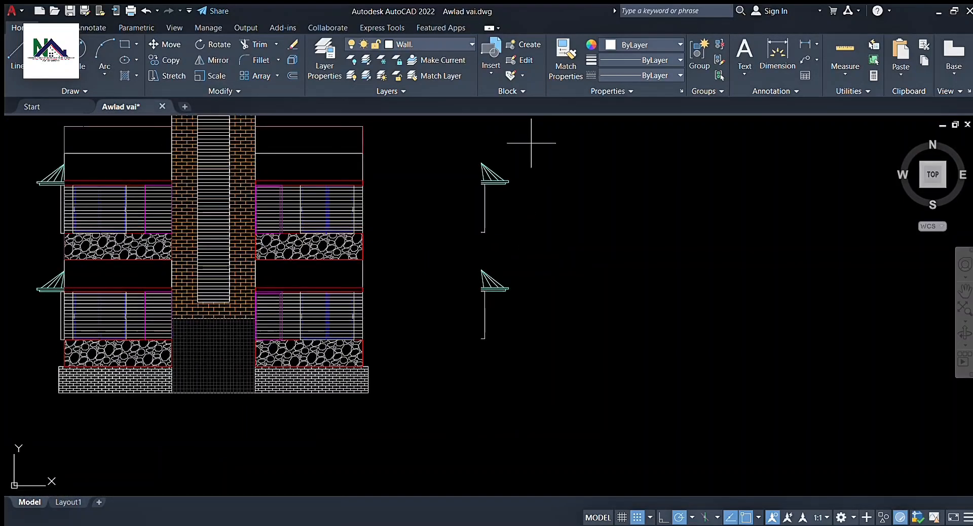
Move the two right-facing sunshade profiles against the elevation's right wall beside both floors' windows.
type("m")
key("Return")
scroll(477, 181, "up", 8)
left_click(500, 209)
scroll(416, 241, "down", 5)
left_click(297, 264)
scroll(415, 233, "down", 3)
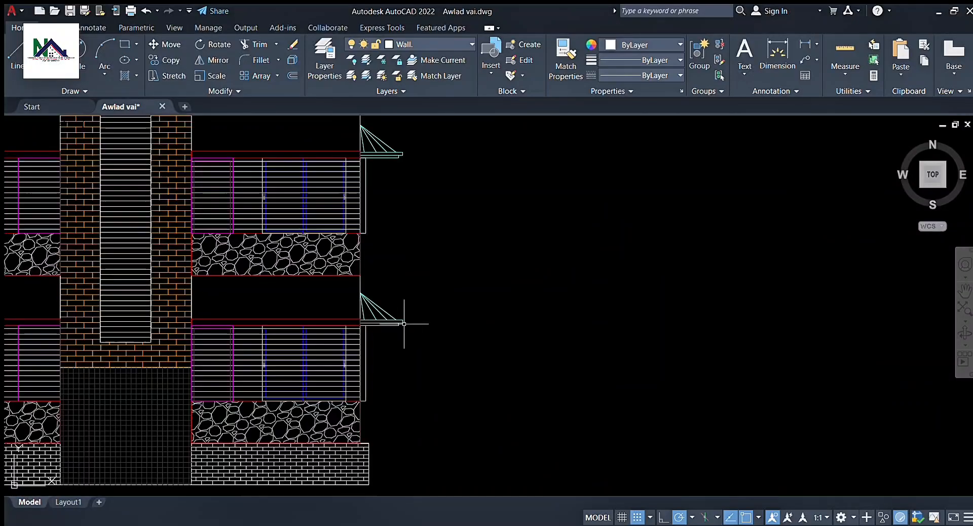
Look over the front elevation with the sunshades on both sides, from the whole facade down to the plinth.
middle_click_drag(413, 327, 574, 310)
scroll(534, 284, "down", 4)
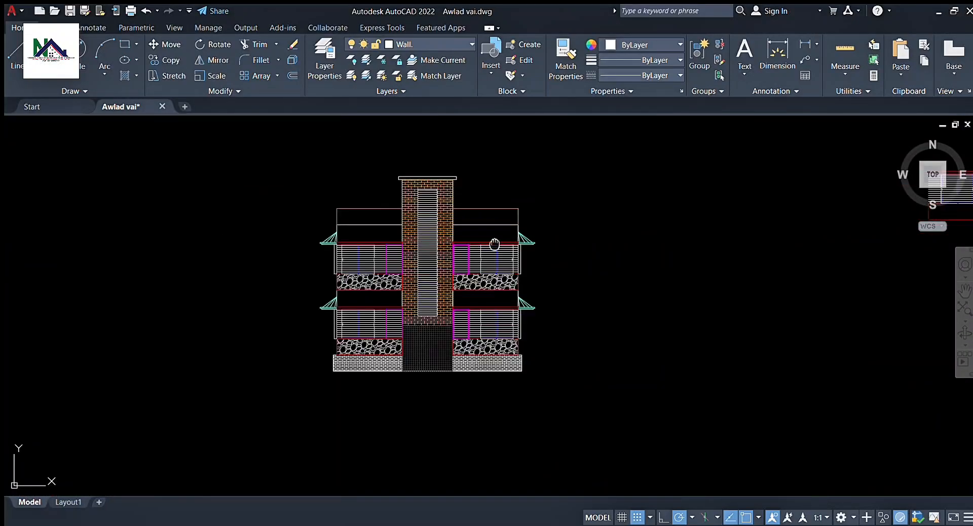
middle_click_drag(556, 248, 630, 248)
scroll(507, 355, "up", 2)
scroll(484, 356, "down", 3)
scroll(512, 376, "up", 2)
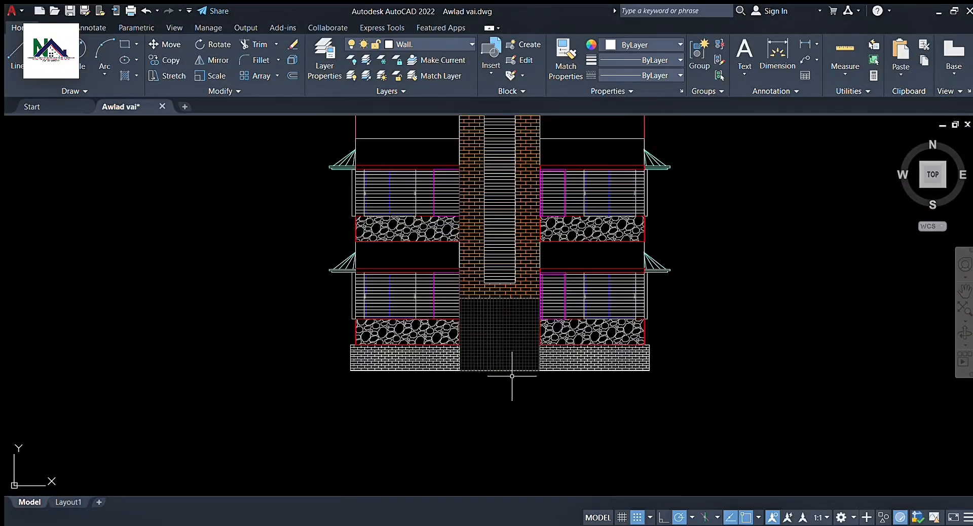
scroll(789, 316, "down", 2)
scroll(517, 366, "up", 2)
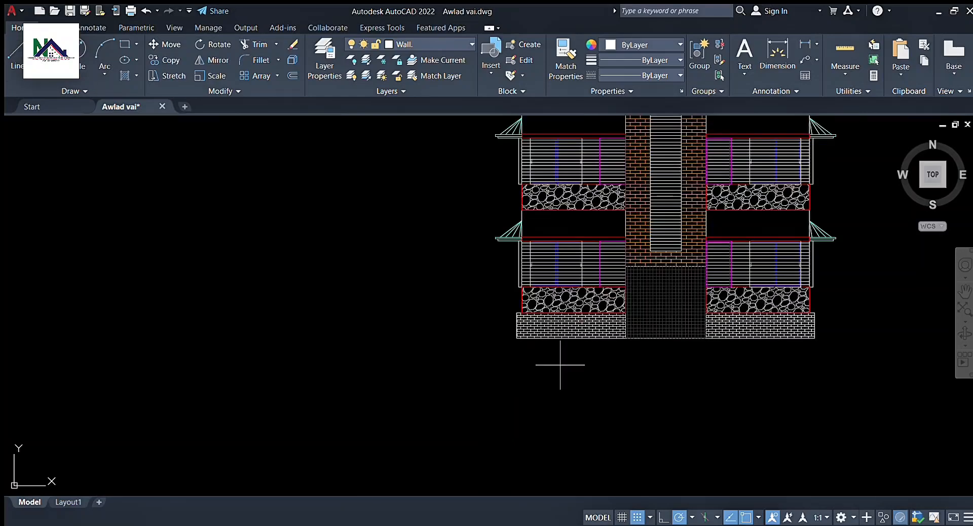
Draw a horizontal ground line along the plinth's base, extending beyond both sides of the front elevation.
middle_click_drag(558, 365, 375, 421)
type("l")
key("Return")
left_click(332, 392)
scroll(435, 434, "down", 6)
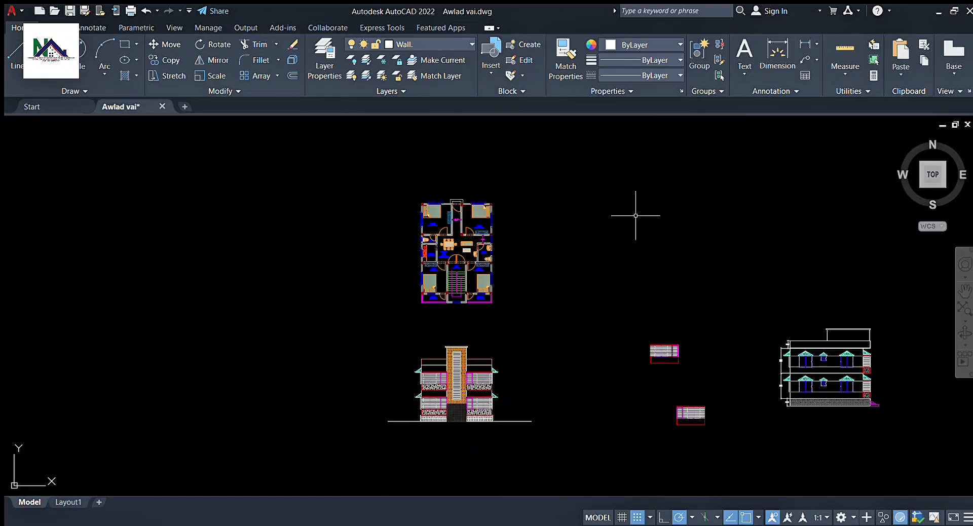
Move the palm, small tree and bush group to the left side of the front elevation beside the plinth.
scroll(532, 341, "up", 4)
scroll(462, 370, "down", 5)
scroll(600, 294, "up", 6)
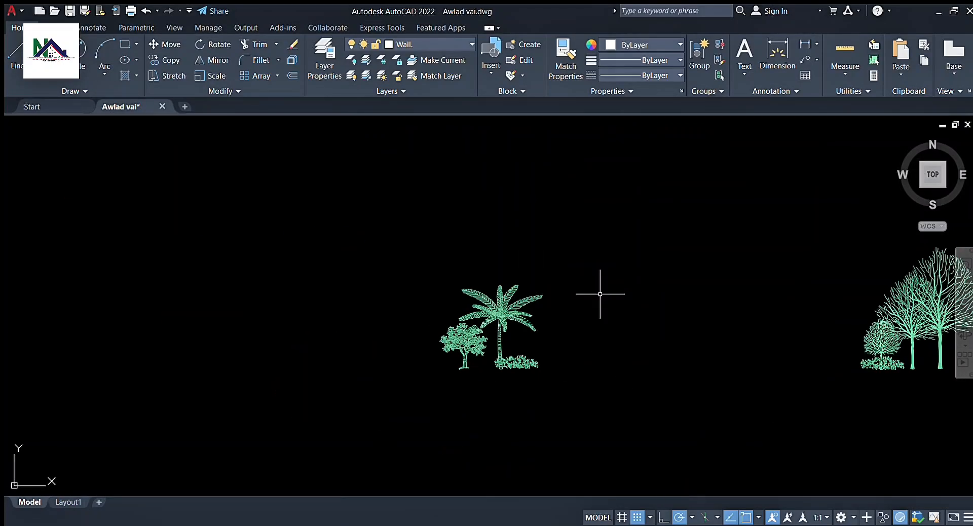
type("m")
key("Return")
left_click(526, 362)
scroll(526, 362, "down", 6)
scroll(329, 350, "up", 6)
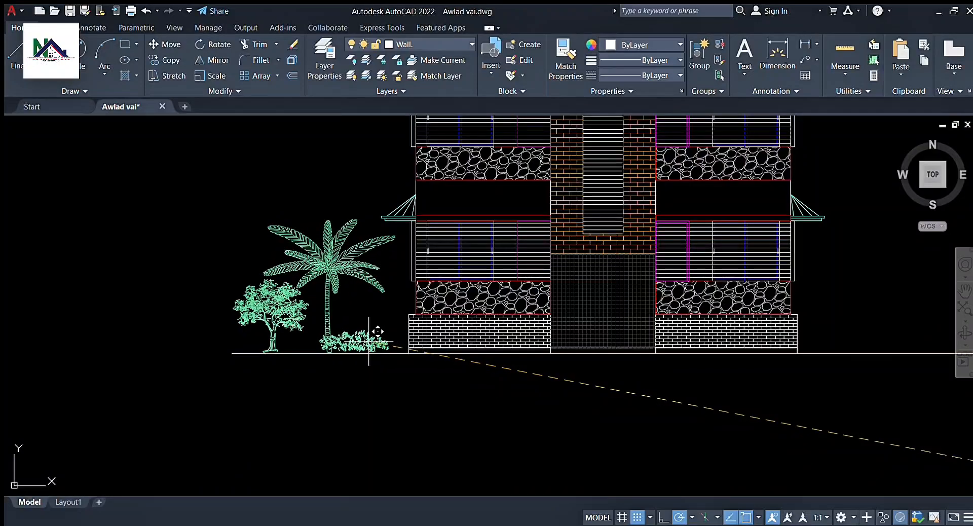
scroll(364, 393, "up", 6)
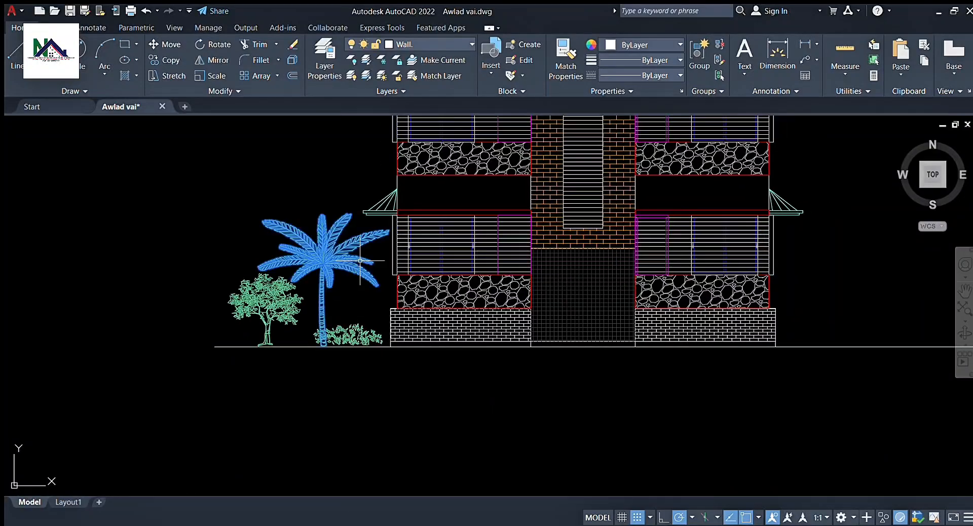
Move the palm, tree and bush group slightly further left and set it on the ground line.
type("m")
key("Return")
left_click(369, 349)
scroll(334, 340, "up", 4)
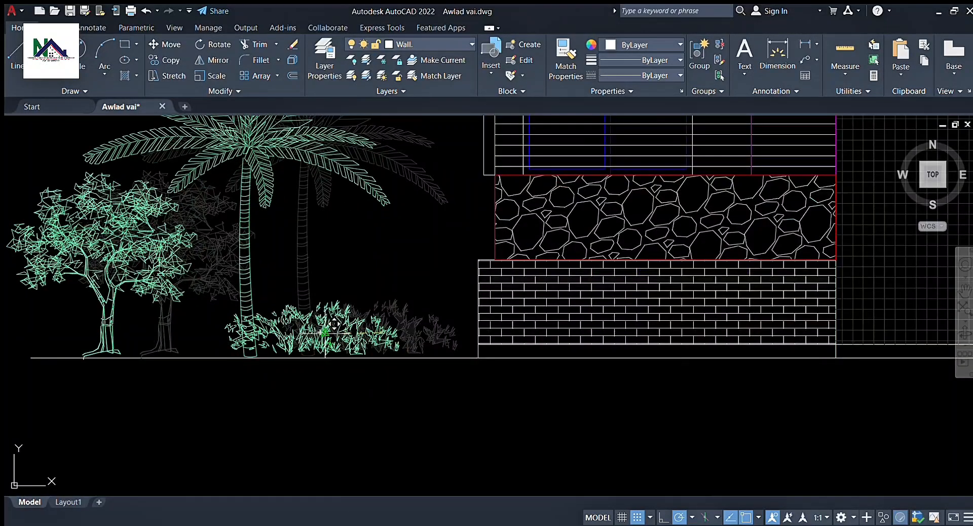
left_click(363, 357)
Move the group of bare trees onto the ground line at the right side of the front elevation.
scroll(403, 369, "down", 8)
middle_click_drag(600, 395, 343, 339)
scroll(309, 294, "down", 2)
type("m")
key("Return")
left_click(886, 375)
scroll(517, 363, "up", 6)
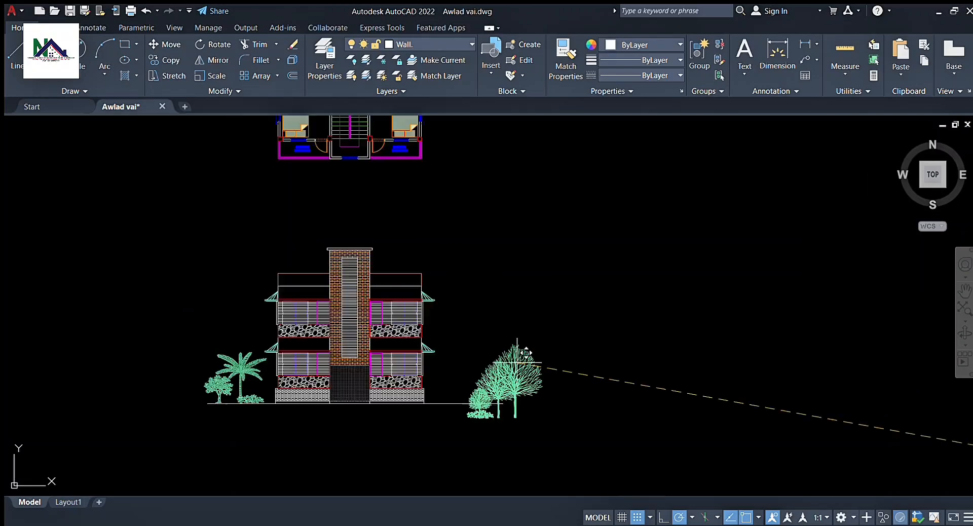
left_click(442, 246)
Mirror the whole side elevation with its dimensions about a vertical line on its left side.
scroll(535, 305, "down", 6)
middle_click_drag(943, 212, 699, 252)
scroll(720, 251, "up", 2)
middle_click_drag(761, 247, 764, 191)
left_click(778, 167)
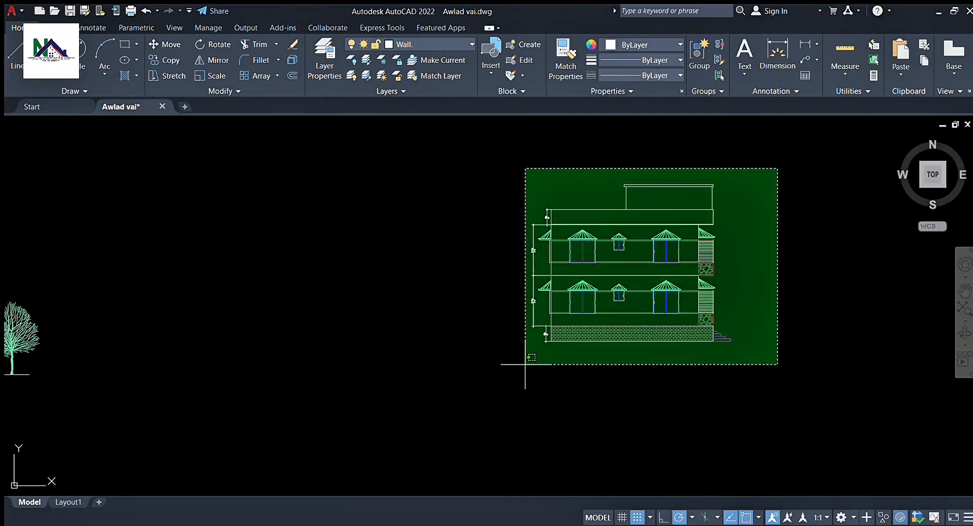
left_click(525, 364)
type("mi")
key("Return")
scroll(581, 352, "up", 4)
left_click(455, 286)
left_click(451, 381)
Delete the original side elevation and keep only the mirrored copy.
scroll(451, 382, "down", 4)
left_click(715, 165)
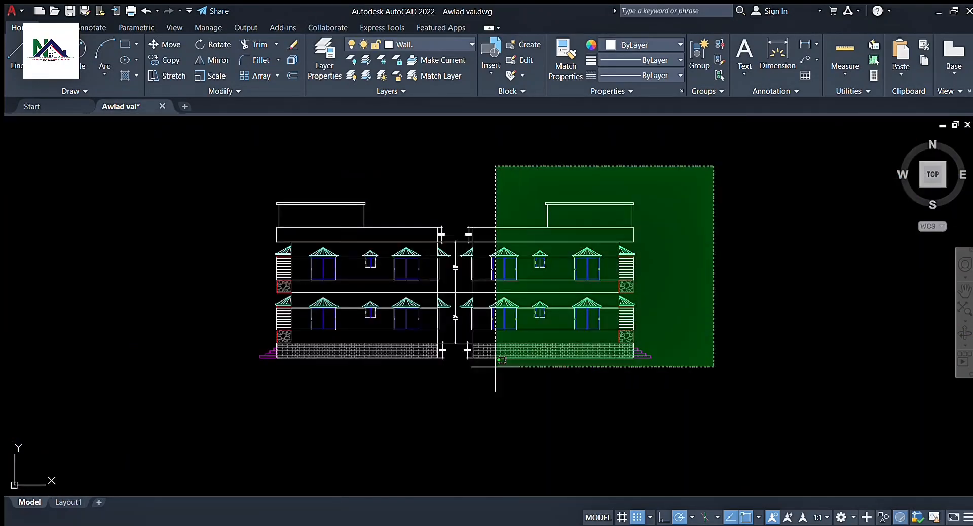
left_click(466, 382)
key("Delete")
scroll(460, 322, "up", 4)
left_click(469, 276)
left_click(451, 297)
scroll(527, 208, "down", 6)
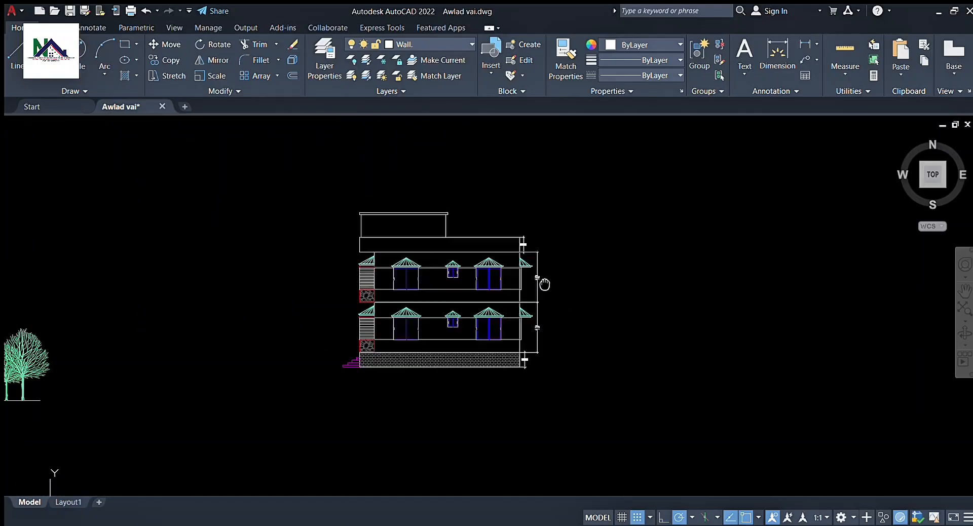
Move the mirrored side elevation closer to the front elevation, placing it below and to the right.
type("m")
key("Return")
left_click(574, 278)
scroll(446, 306, "up", 3)
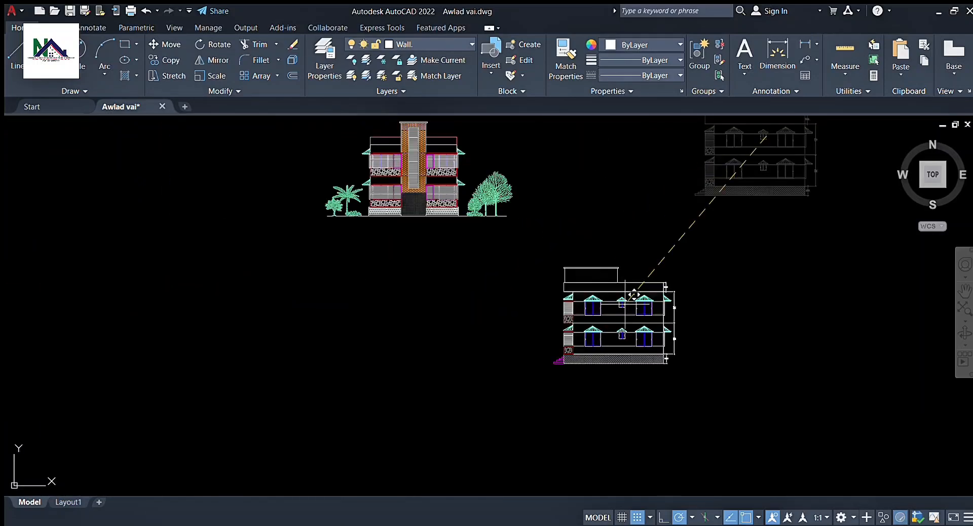
left_click(702, 302)
Clear the floor plan above the front elevation and move the mirrored side elevation into its place.
left_click(511, 171)
left_click(373, 282)
key("Delete")
left_click(676, 267)
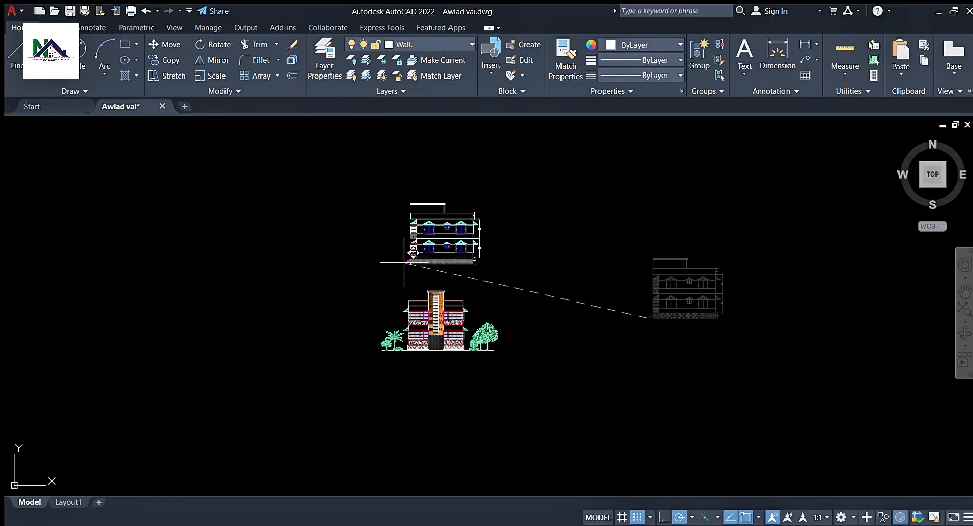
middle_click_drag(396, 268, 402, 266)
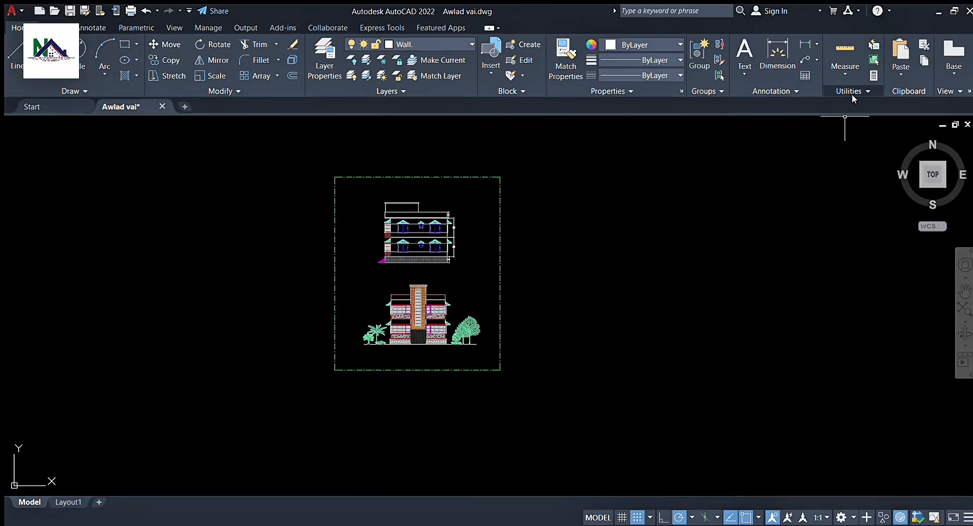
Inspect the framed side and front elevations up close, including their windows, sunshades, hatches and trees.
scroll(501, 250, "up", 2)
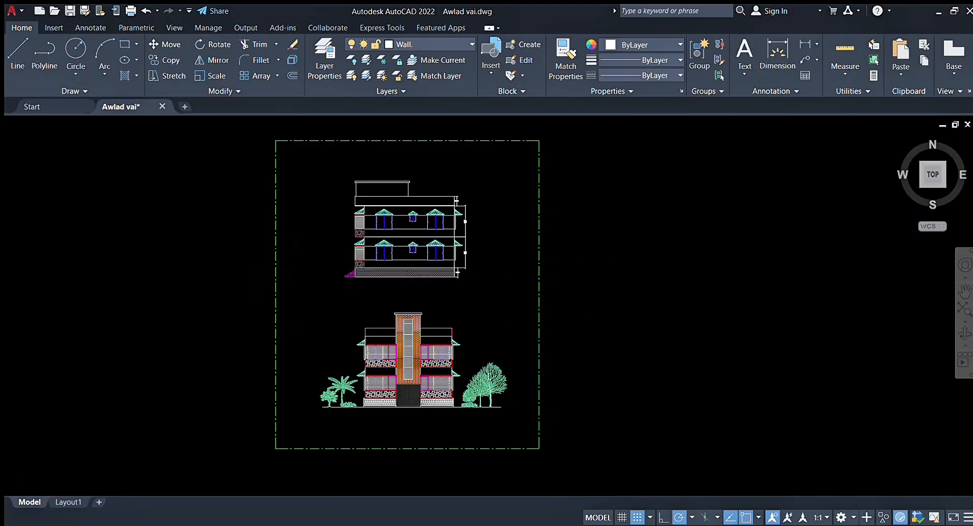
scroll(451, 327, "up", 6)
middle_click_drag(451, 327, 534, 265)
scroll(554, 311, "down", 2)
middle_click_drag(554, 311, 611, 258)
scroll(550, 349, "up", 2)
mouse_move(550, 349)
middle_mouse_down()
mouse_move(560, 320)
mouse_move(528, 282)
mouse_move(502, 429)
middle_mouse_up()
scroll(515, 388, "down", 4)
middle_click_drag(506, 231, 504, 278)
scroll(504, 279, "up", 2)
middle_click_drag(504, 279, 507, 397)
middle_click_drag(500, 311, 457, 267)
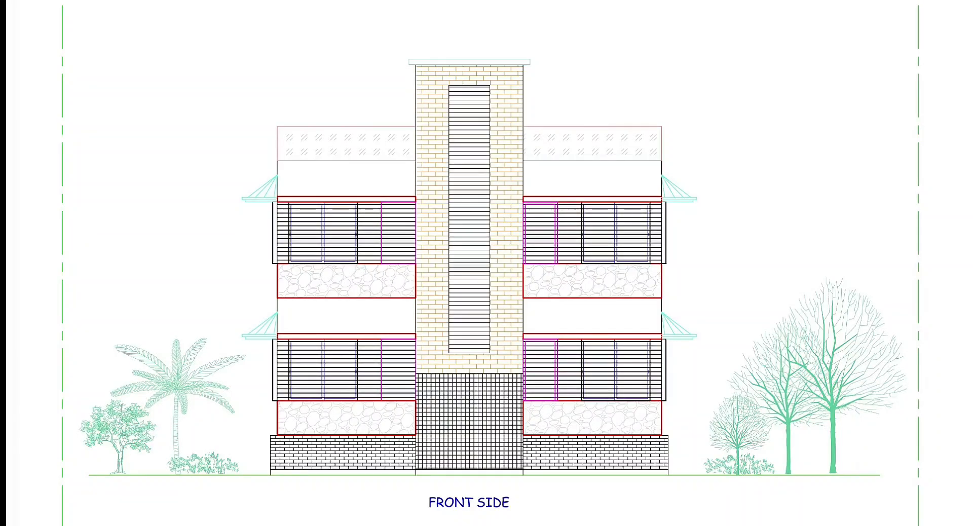